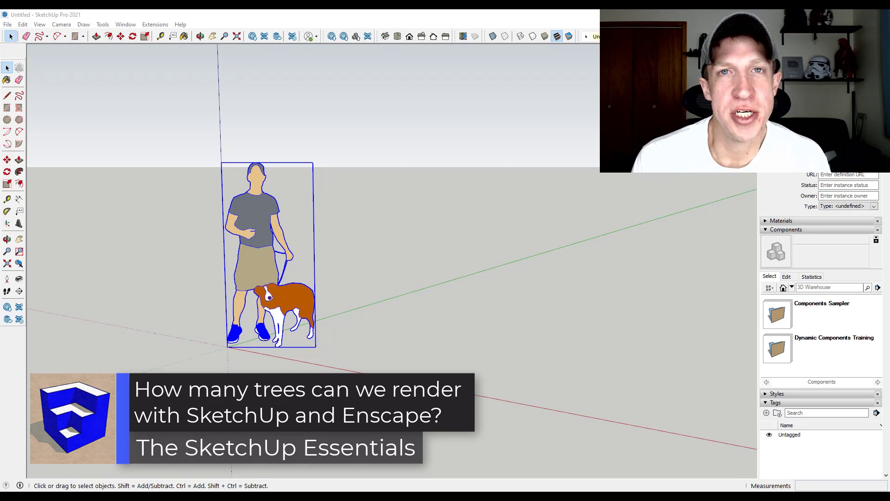
Zoom in on the man-and-dog figure, then zoom back out.
scroll(373, 327, up, 2)
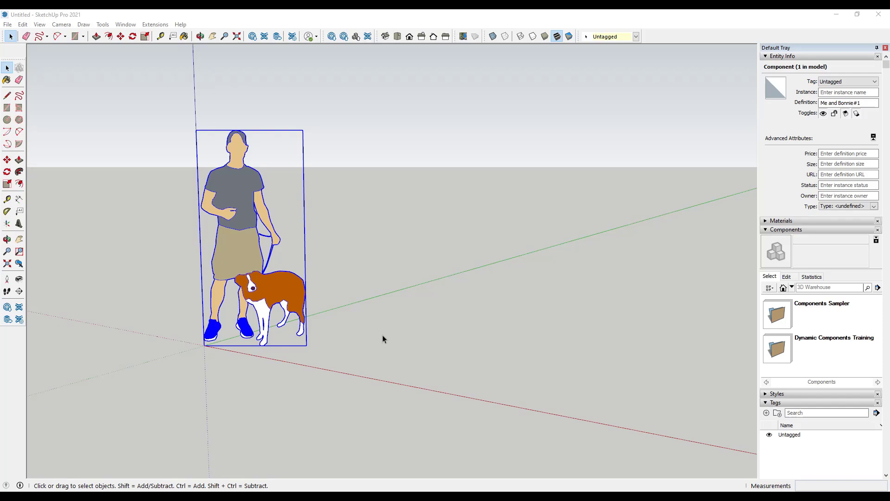
scroll(382, 334, down, 4)
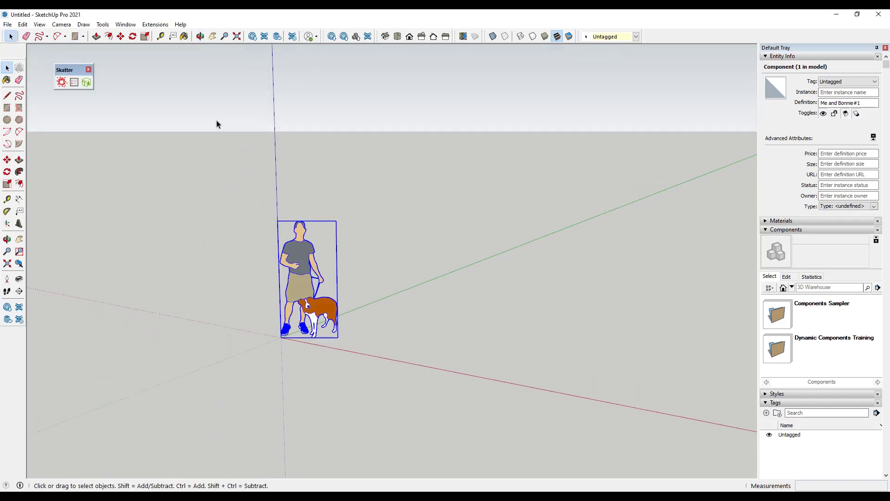
Show the Sandbox toolbar and start a From Scratch terrain grid with 50' spacing.
right_click(657, 34)
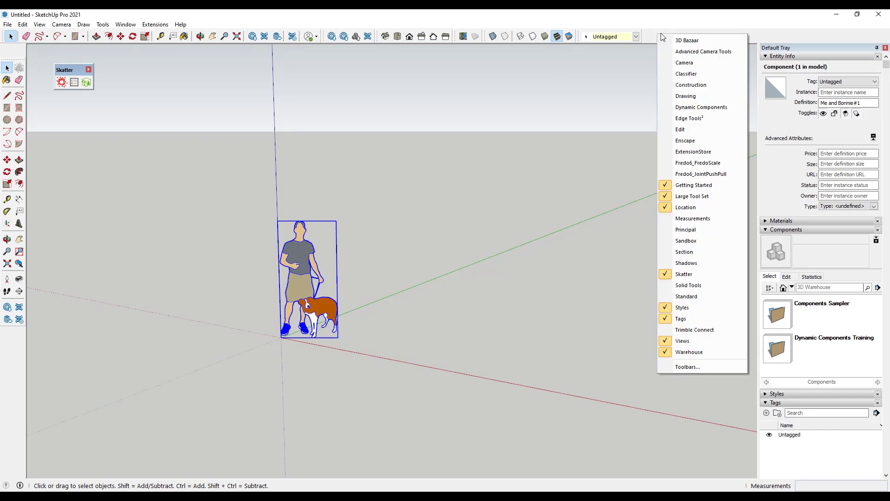
click(695, 245)
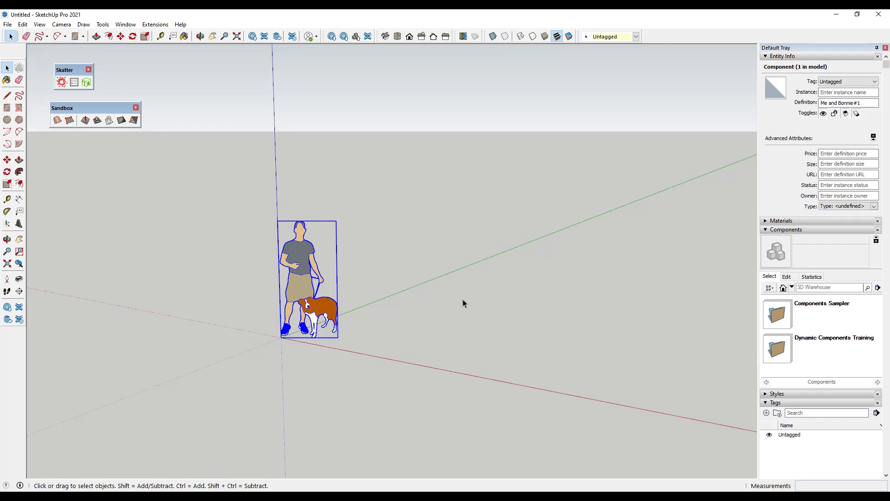
click(70, 120)
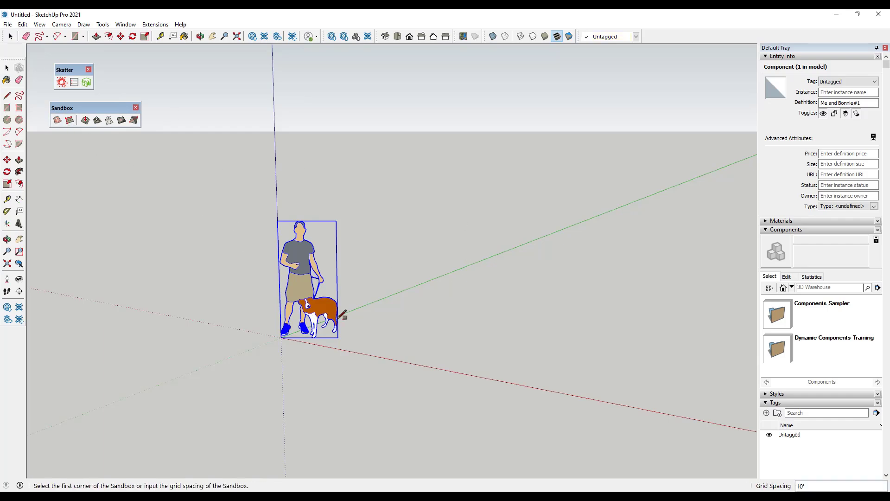
Anchor the grid's first corner at the origin and set its length to 5280'.
scroll(352, 311, down, 3)
scroll(350, 310, down, 3)
middle_drag(350, 310, 375, 352)
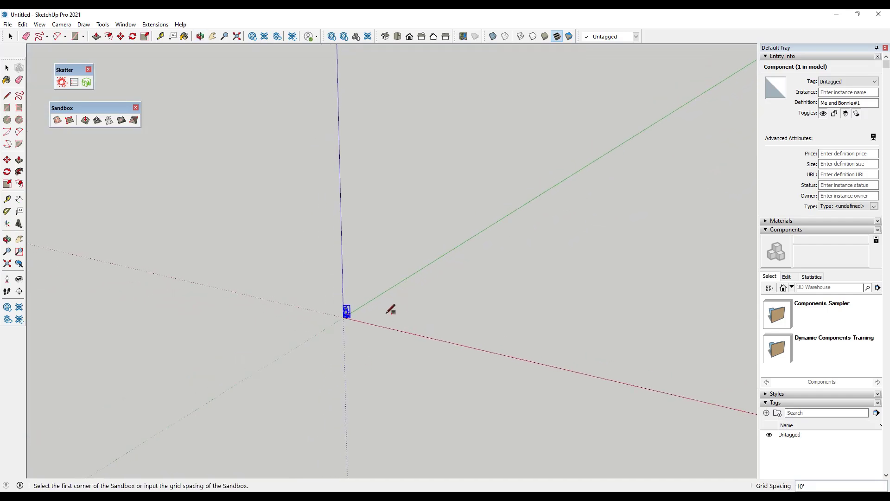
scroll(391, 305, down, 1)
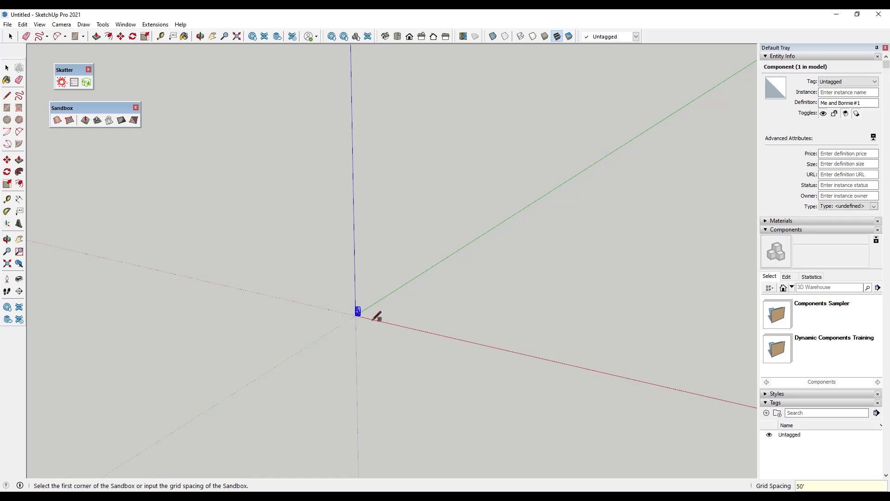
click(373, 317)
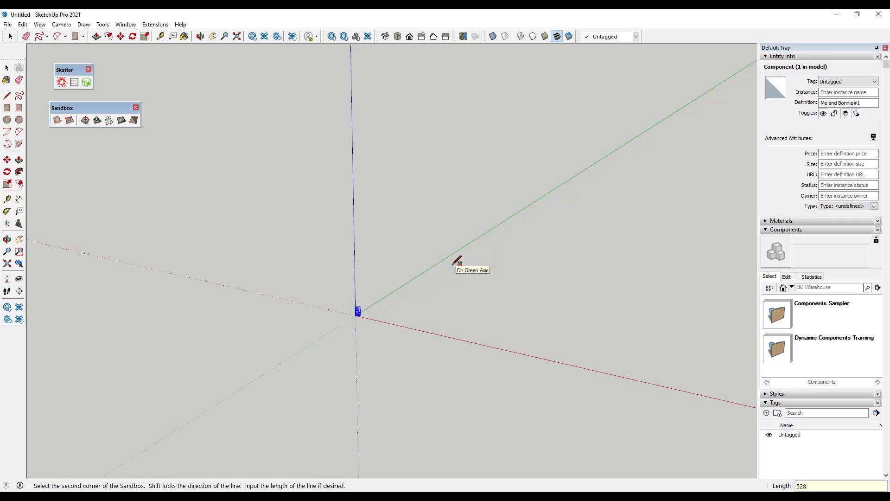
key(Return)
Set the grid's width to 5280' to complete the terrain surface.
scroll(478, 278, down, 4)
middle_drag(532, 293, 371, 279)
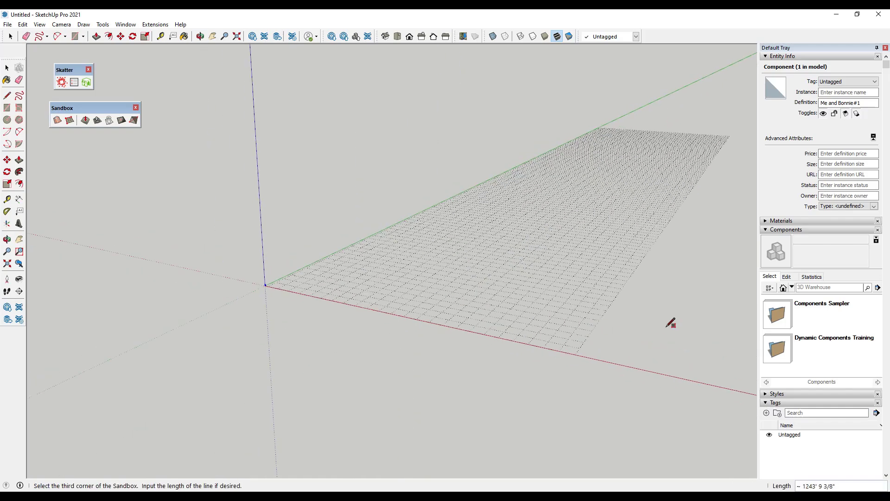
scroll(422, 282, up, 2)
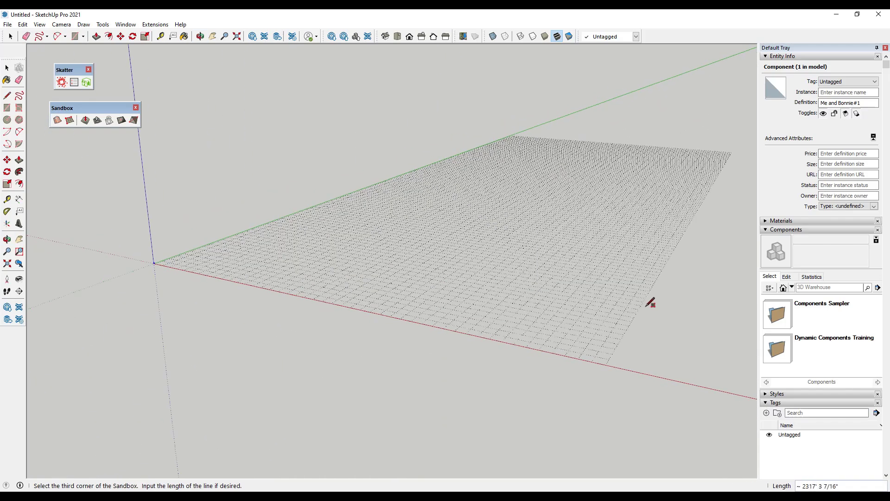
text(5280')
key(Return)
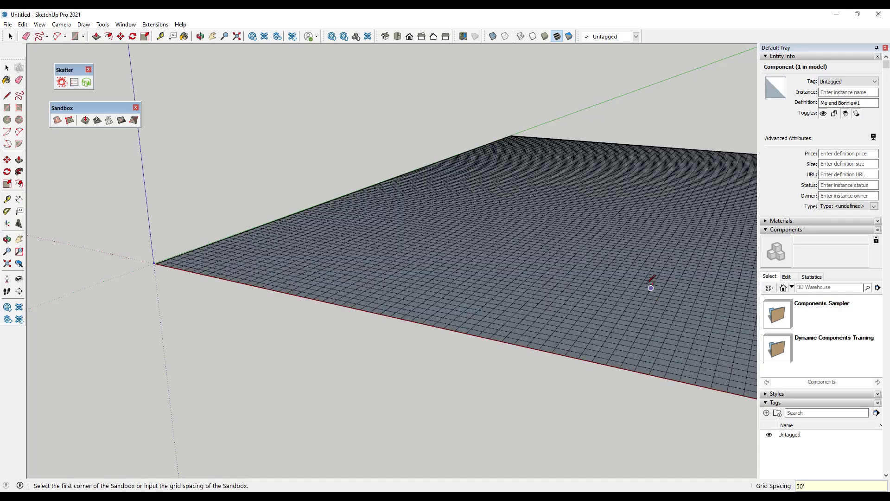
scroll(420, 264, down, 5)
Open the terrain grid and turn its entire mesh into a group.
key(space)
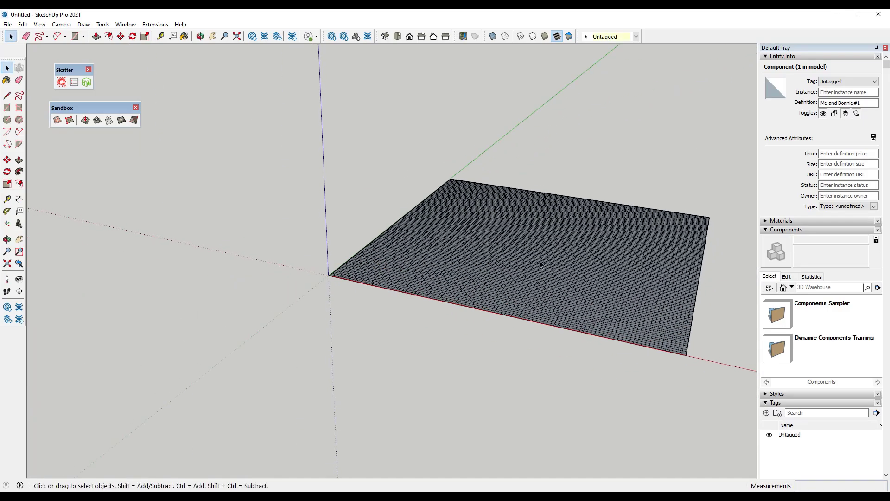
middle_drag(572, 258, 506, 296)
scroll(349, 278, up, 2)
scroll(332, 273, up, 6)
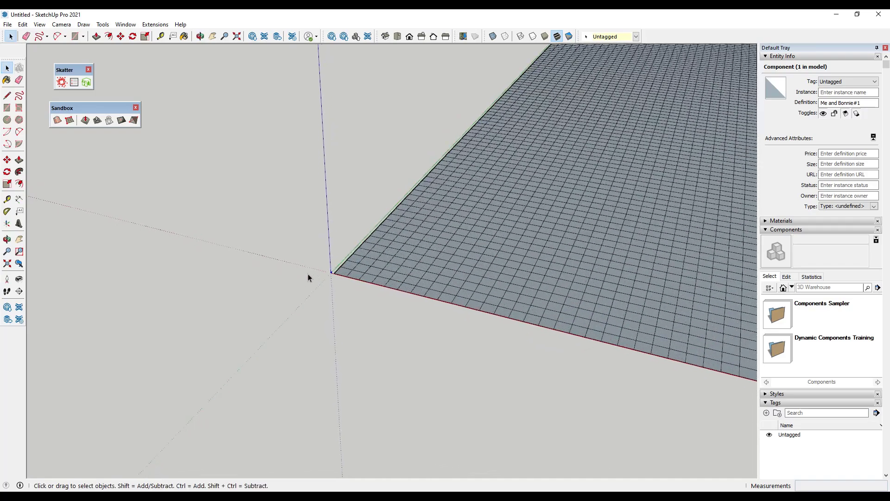
scroll(330, 273, down, 8)
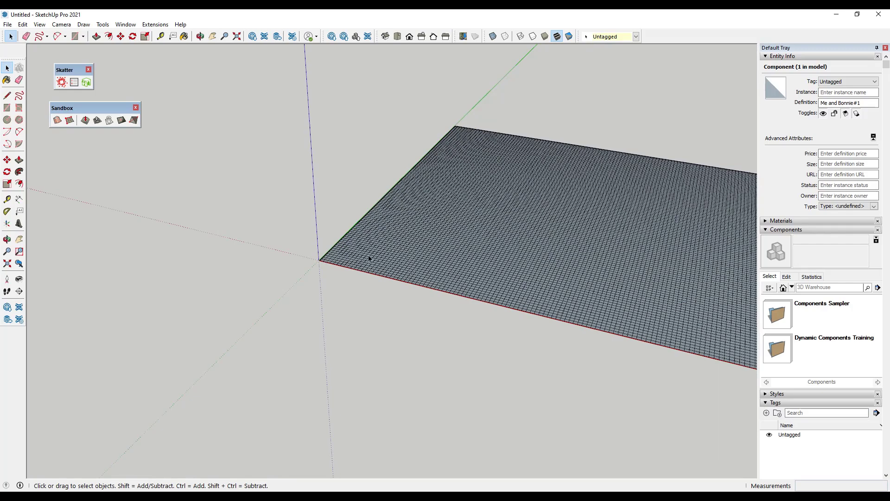
middle_drag(392, 254, 545, 212)
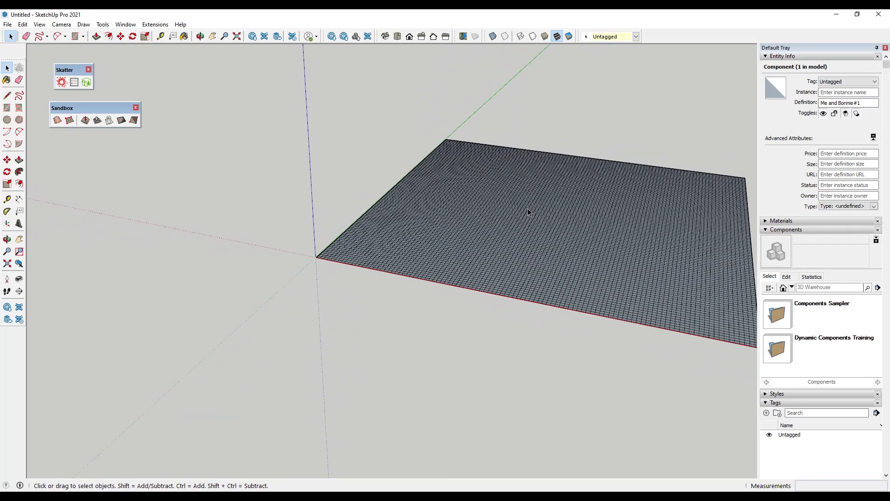
double_click(527, 208)
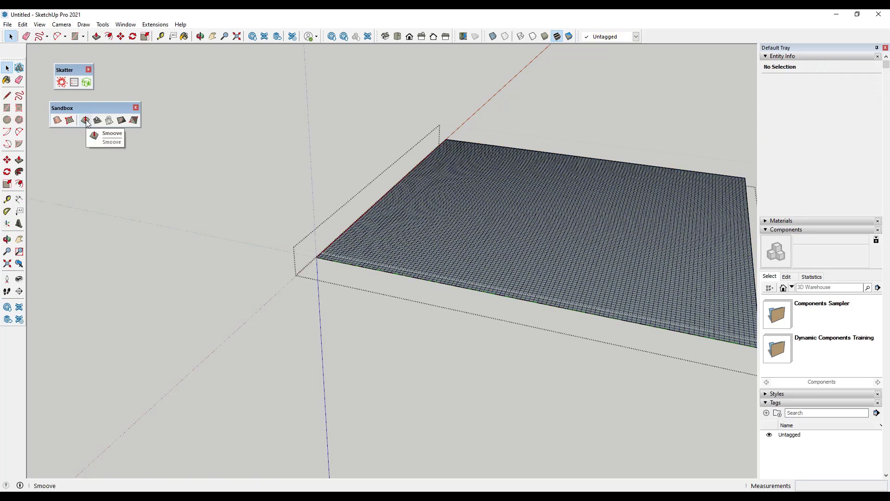
triple_click(563, 230)
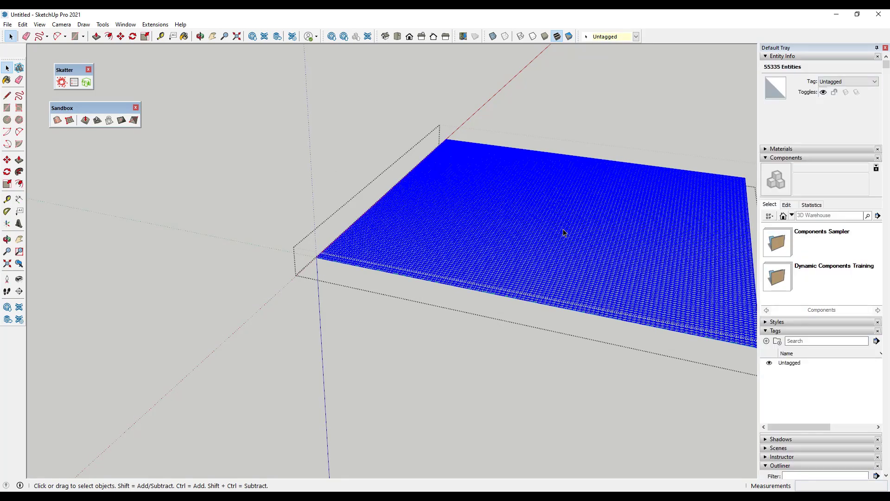
right_click(562, 232)
click(596, 327)
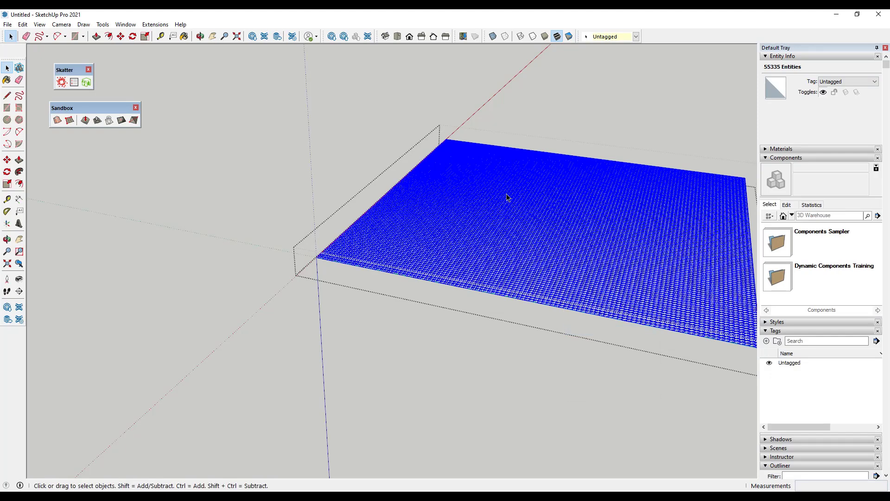
Enter the new mesh group and pick Smoove with a 2000' radius.
click(377, 158)
click(484, 225)
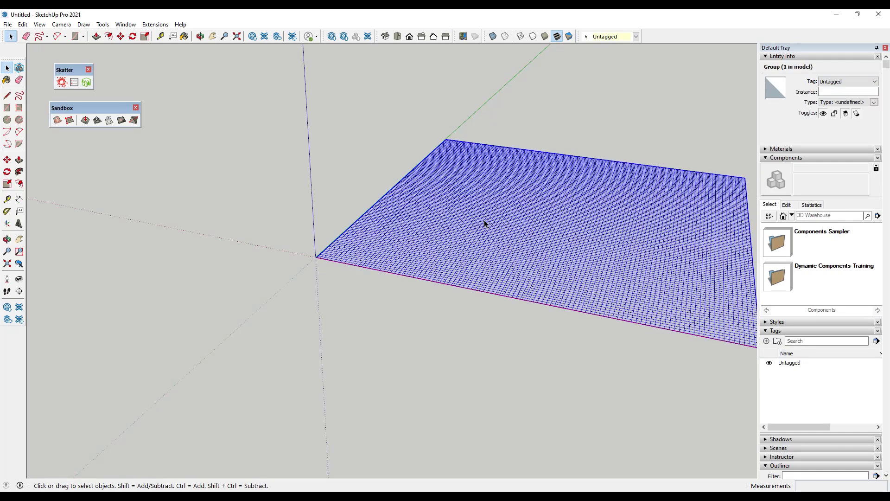
double_click(449, 218)
click(86, 122)
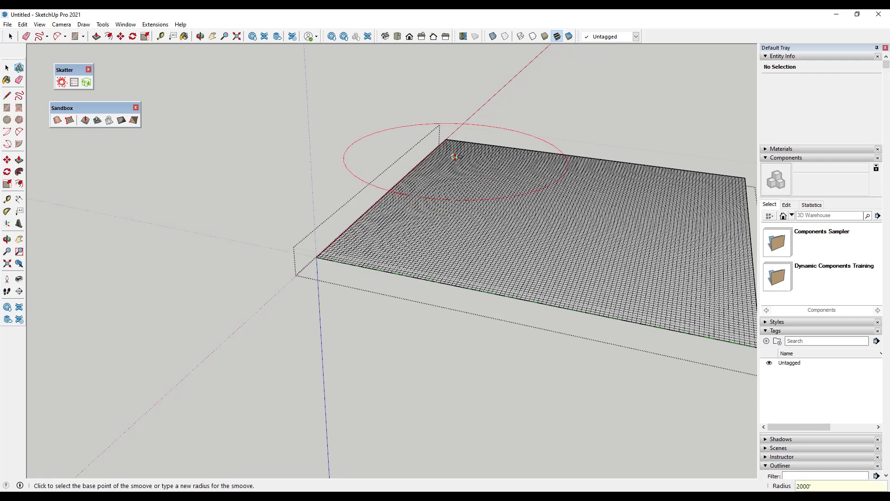
Raise three smooth hills at the back corner, far slope and right edge.
click(474, 164)
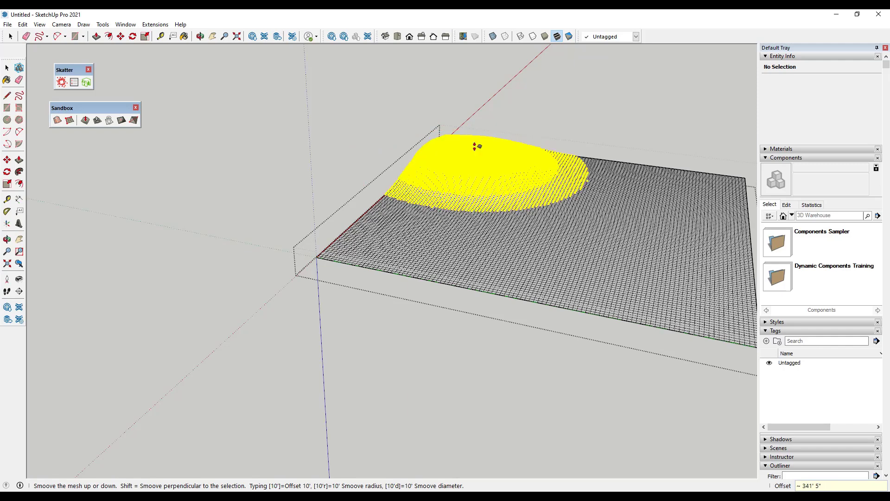
click(477, 144)
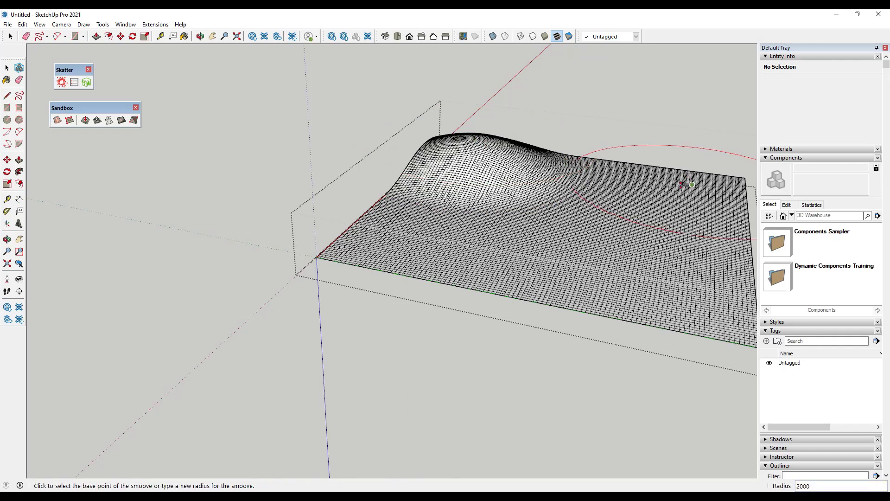
click(604, 148)
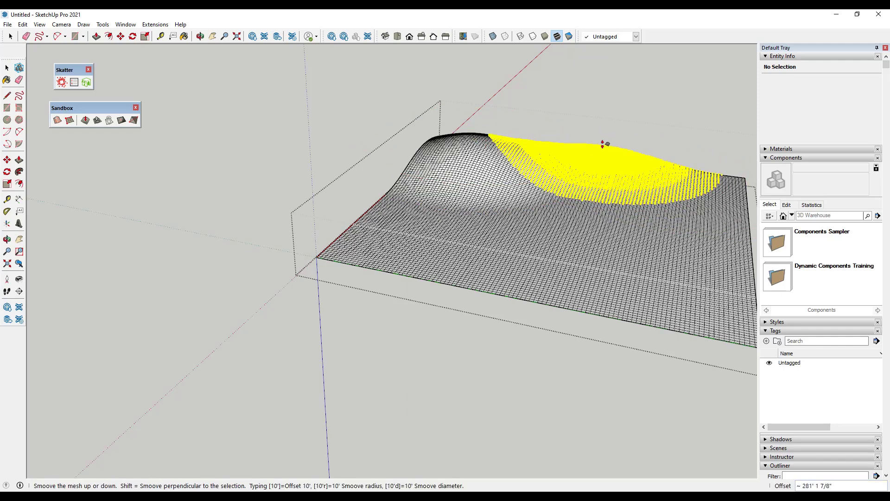
click(605, 144)
click(743, 180)
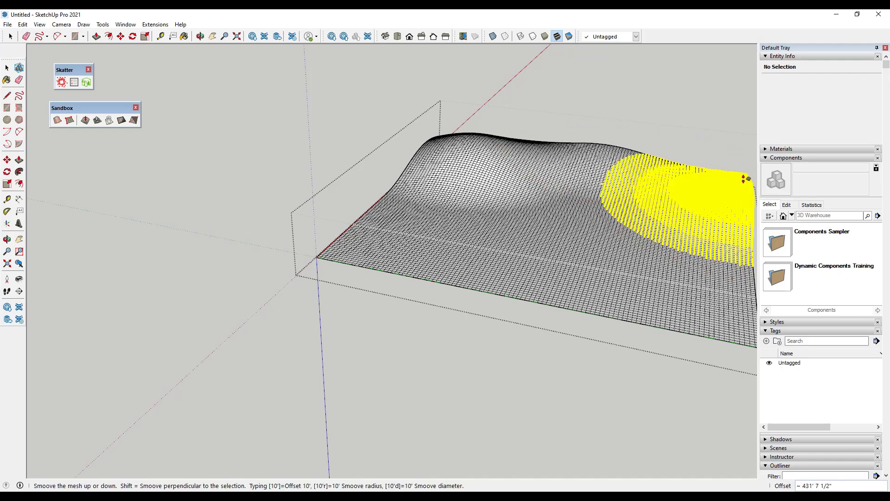
click(746, 177)
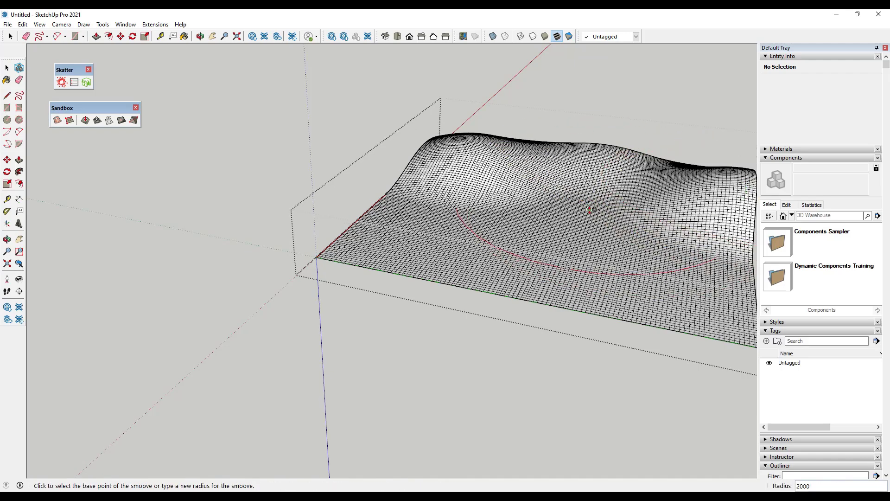
Stop sculpting, return to Select, and orbit around the hilly terrain.
scroll(590, 210, up, 6)
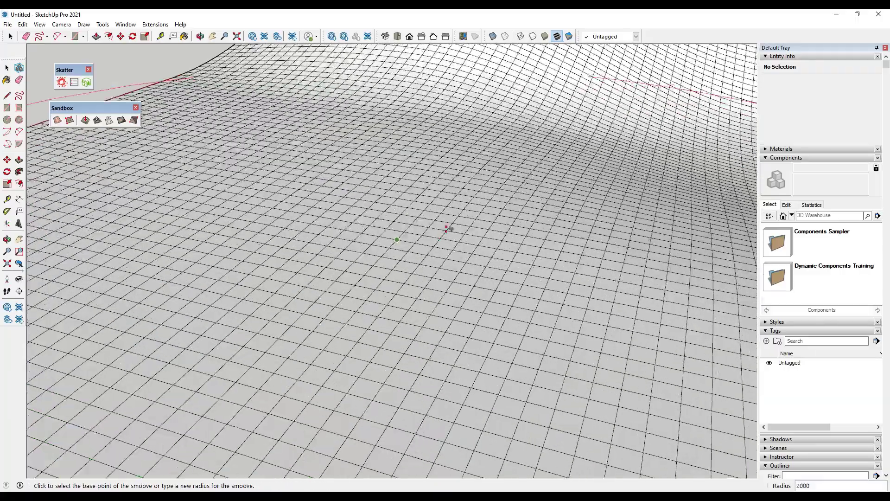
middle_drag(447, 228, 533, 151)
scroll(534, 151, down, 8)
scroll(350, 238, up, 5)
key(space)
middle_drag(330, 220, 341, 253)
scroll(341, 252, up, 3)
scroll(326, 250, up, 3)
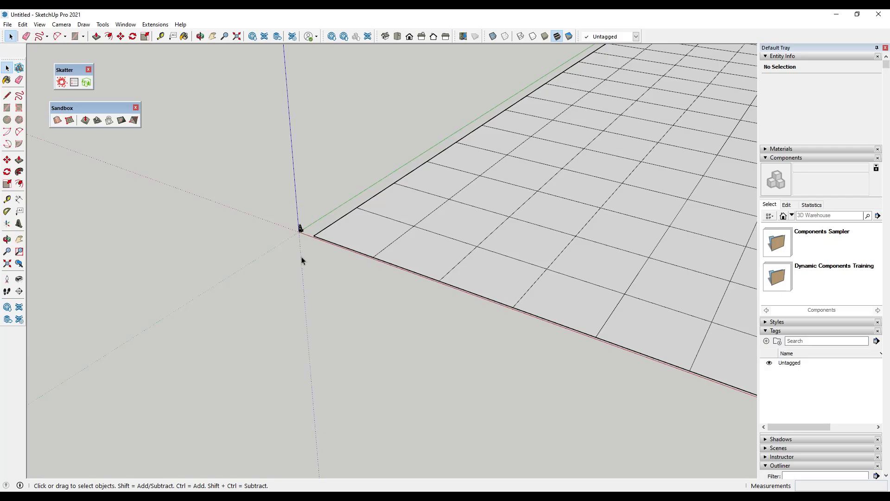
scroll(270, 260, down, 5)
Save the model as TreesFile and orbit to reveal the rolling hills.
key(ctrl+s)
click(675, 378)
scroll(373, 252, up, 8)
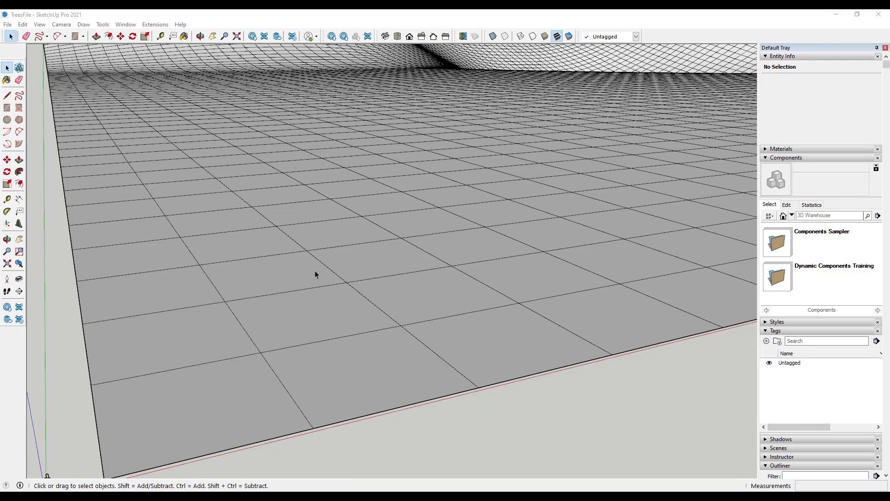
scroll(353, 223, down, 5)
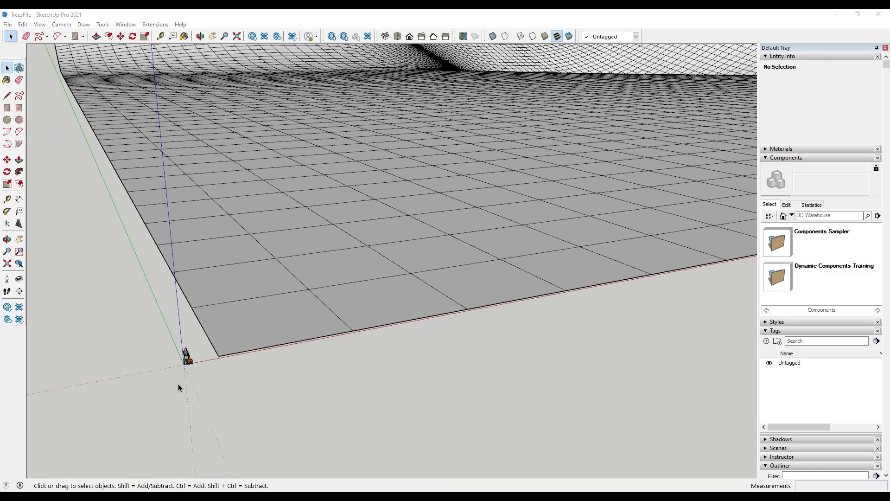
mouse_move(268, 322)
middle_down()
mouse_move(276, 270)
mouse_move(290, 259)
middle_up()
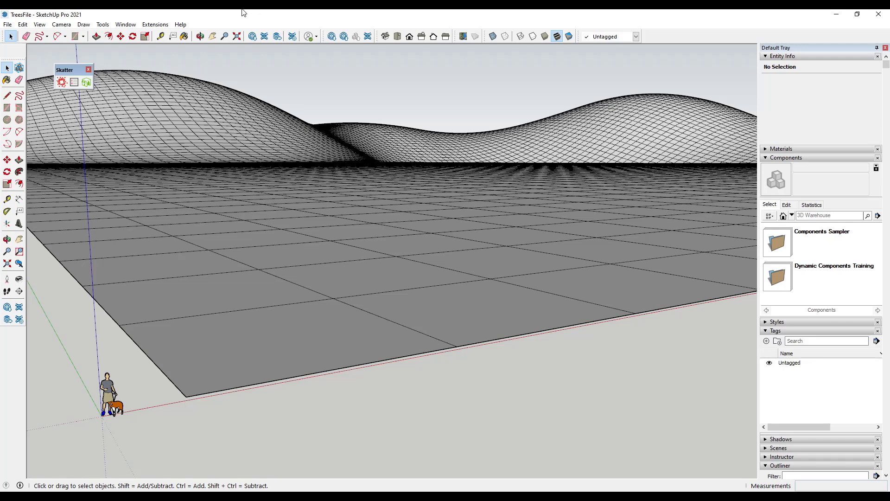
Download the Evergreen magnolia tree from Landscape > Plants Low Poly > Trees 3D Low Poly.
click(792, 216)
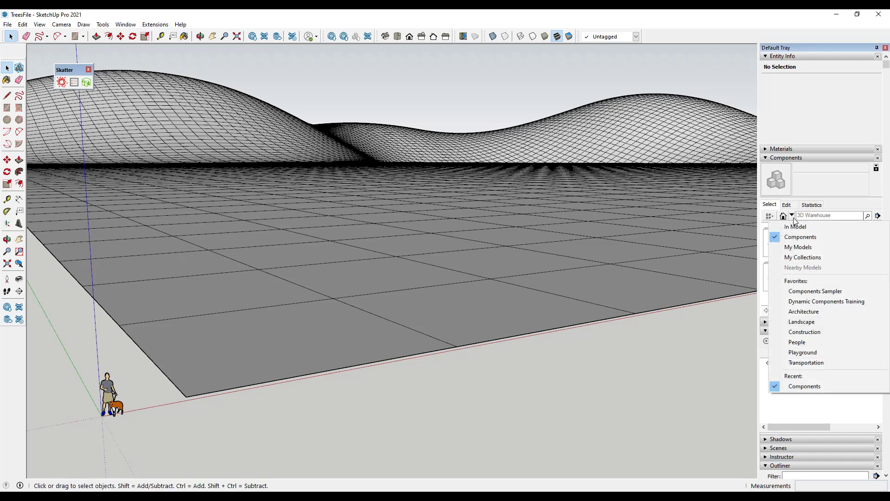
click(795, 321)
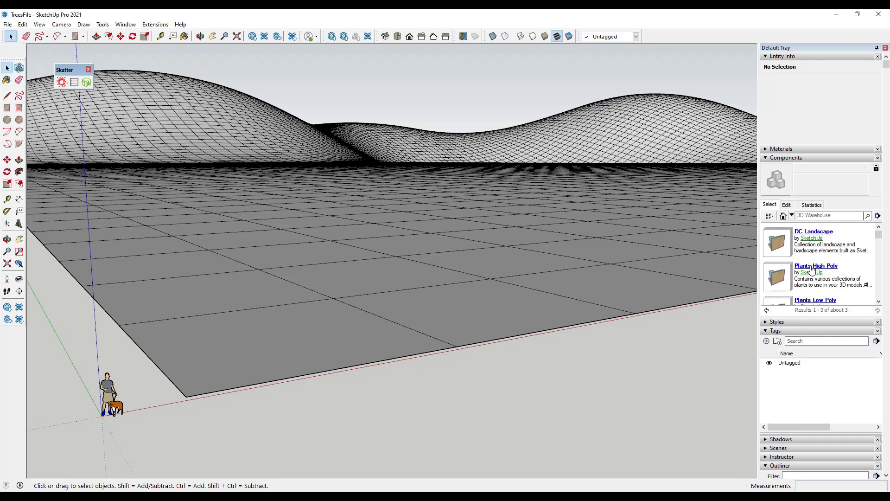
click(812, 267)
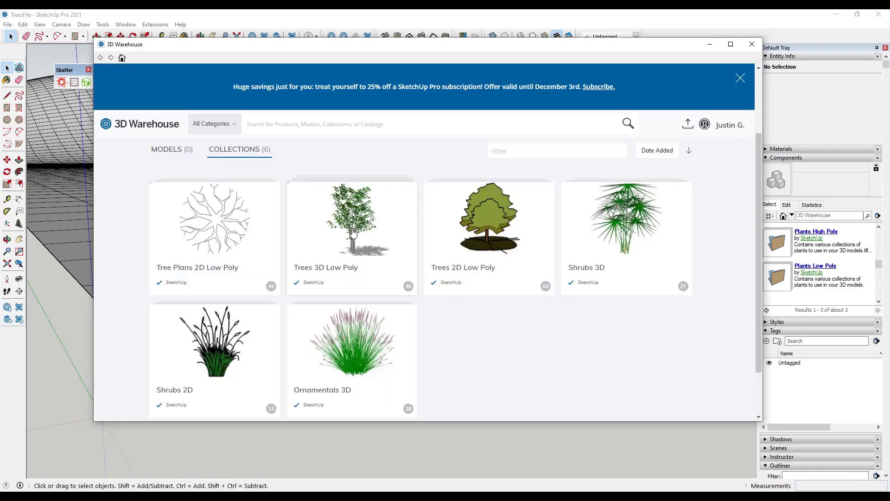
click(352, 222)
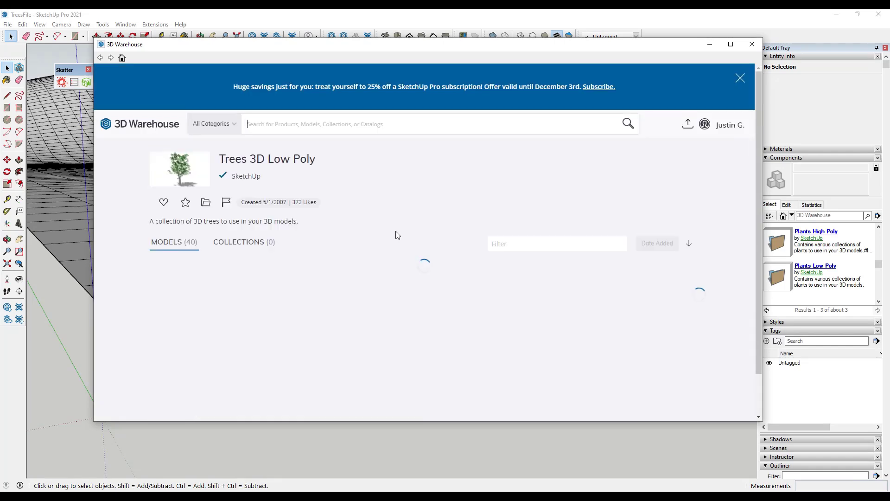
click(450, 277)
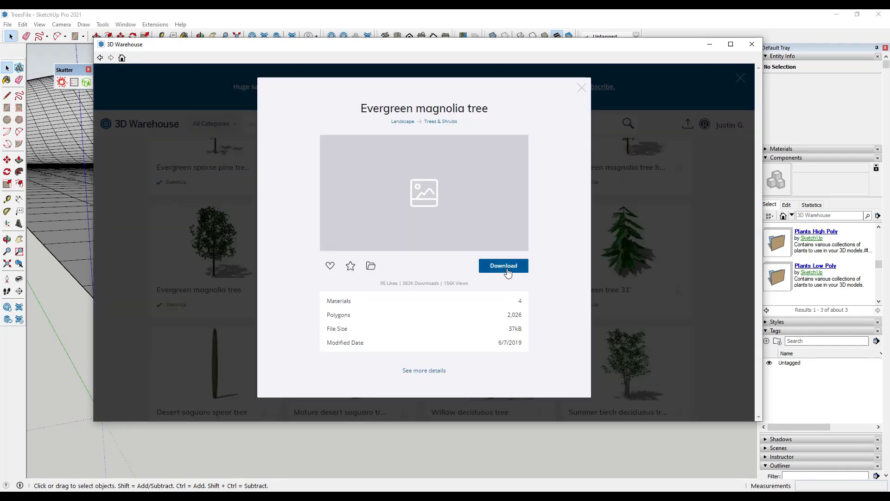
click(504, 265)
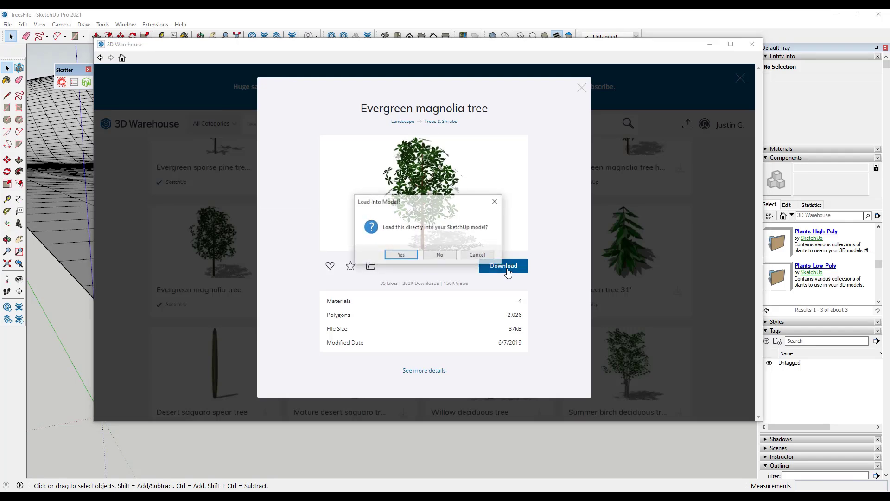
click(401, 255)
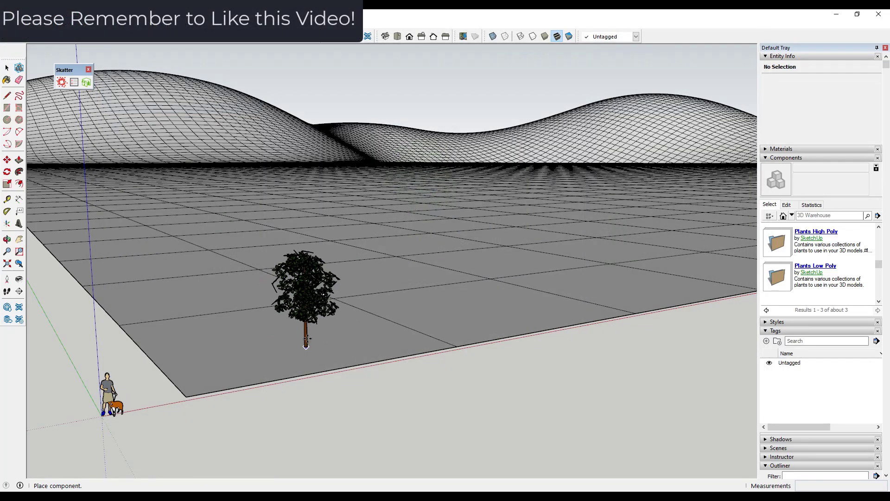
Place the magnolia tree on the flat ground.
click(306, 331)
scroll(306, 331, up, 5)
middle_drag(306, 331, 252, 274)
scroll(332, 245, up, 5)
Drill into the tree, branch and leaf components and select the leaf geometry.
key(space)
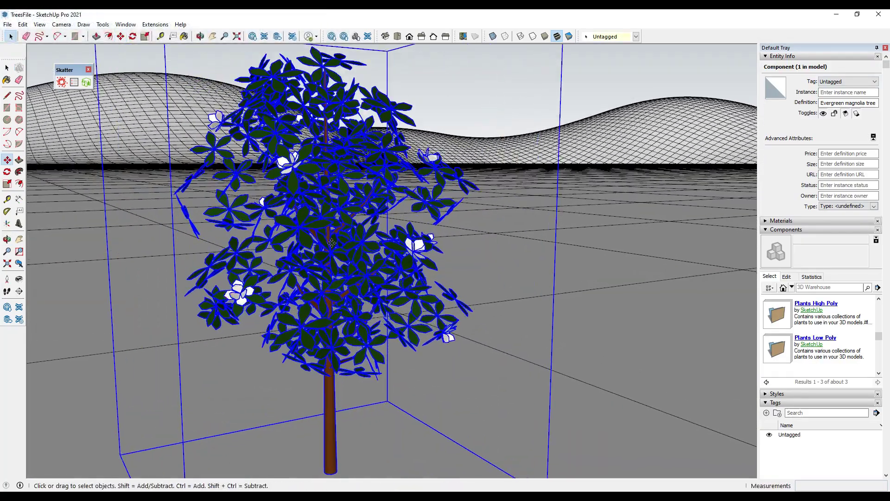
double_click(323, 230)
click(323, 230)
double_click(323, 230)
click(323, 229)
double_click(323, 228)
triple_click(323, 228)
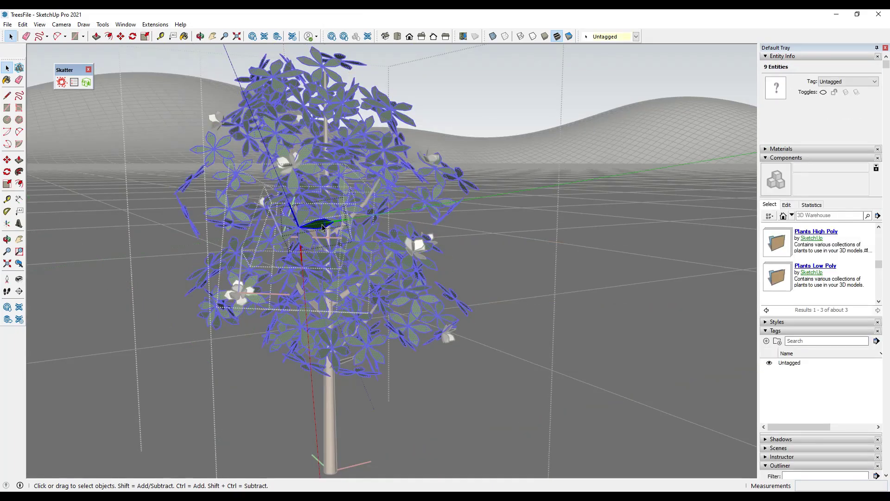
scroll(301, 227, up, 4)
scroll(297, 226, up, 2)
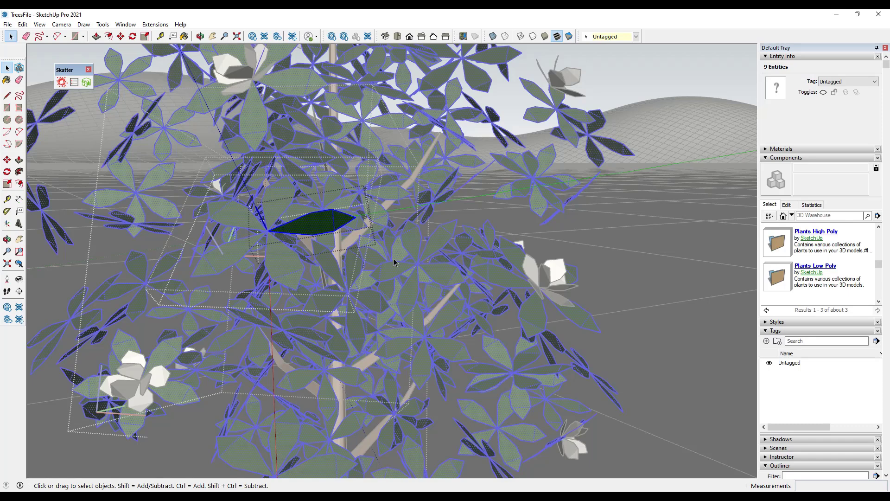
Select a leafy branch to read its count of 24, then switch to Calculator.
double_click(308, 228)
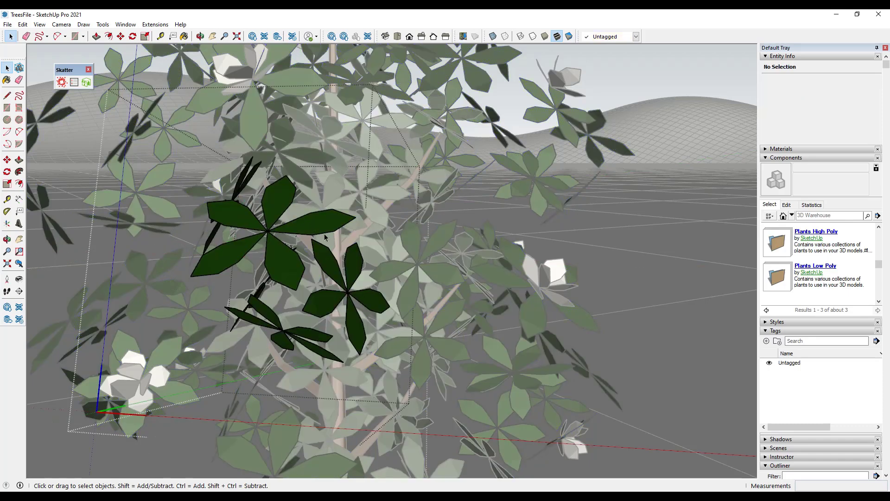
click(471, 238)
click(415, 247)
scroll(415, 250, down, 2)
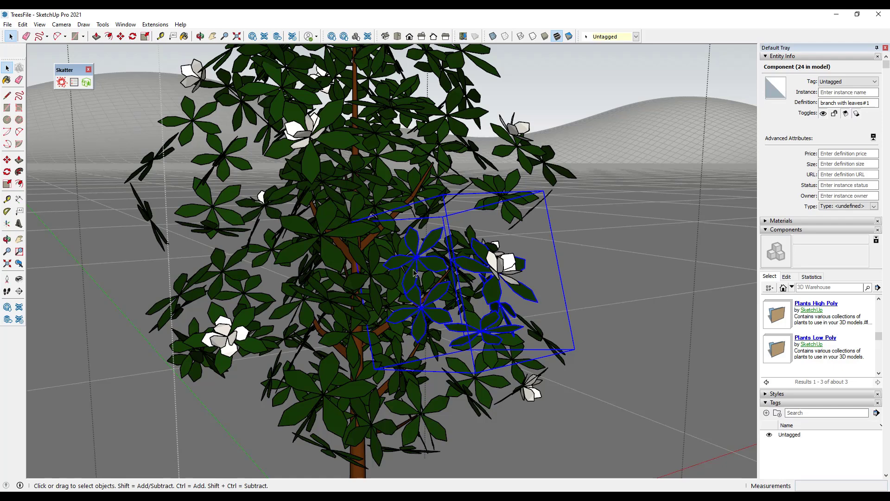
key(alt+Tab)
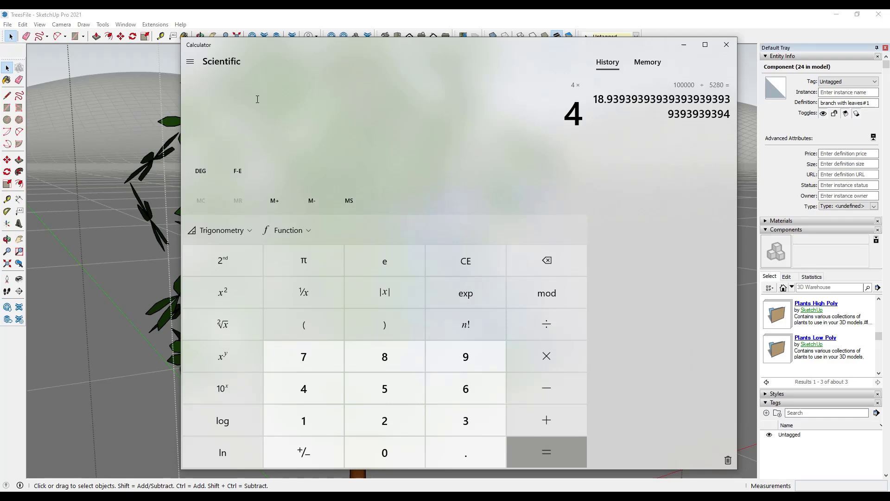
Compute the leaf total in Calculator: 180 × 24 = 4,320.
text(5*)
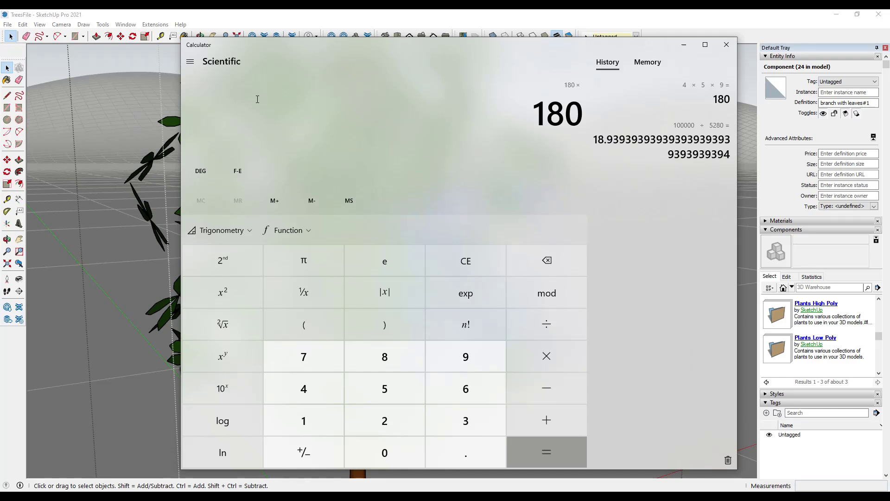
text(24)
key(Return)
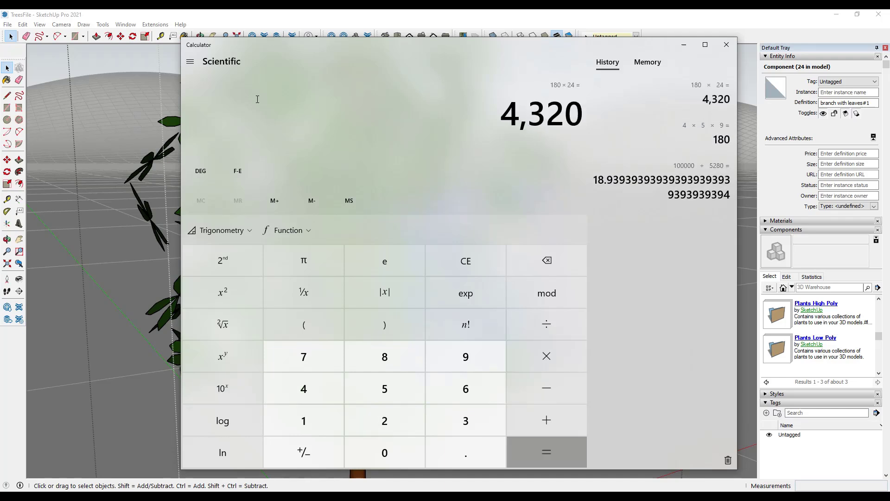
Select the tree's other branch components to read the second type's count of 8.
click(601, 17)
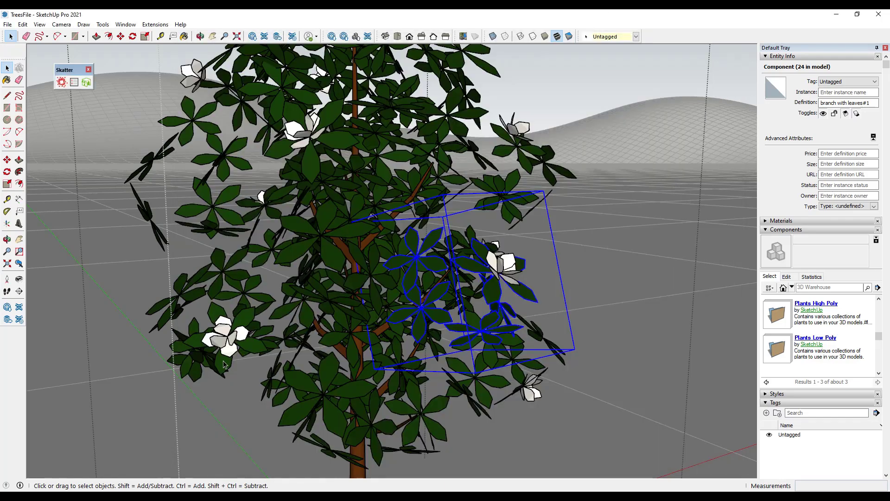
click(323, 297)
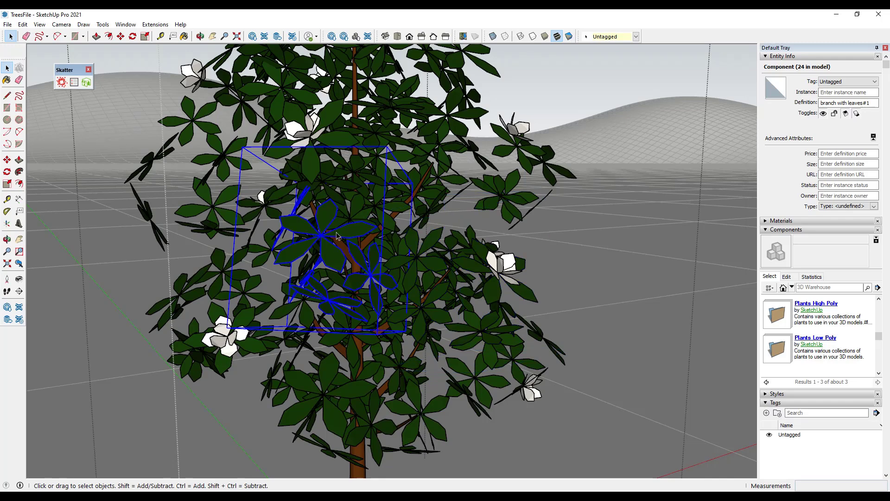
click(402, 267)
click(393, 178)
click(408, 165)
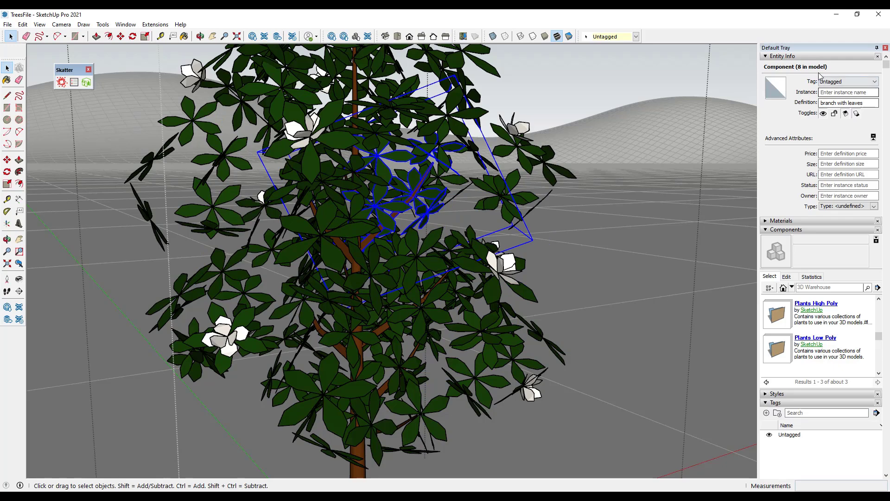
Close Calculator, then start a Move copy of the magnolia tree from its trunk base.
key(alt+Tab)
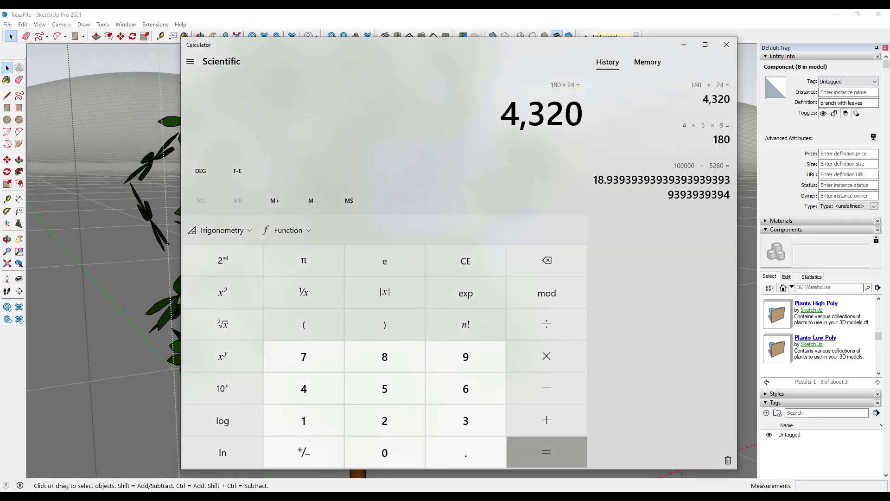
click(727, 45)
middle_drag(512, 202, 432, 242)
click(432, 243)
scroll(553, 215, up, 4)
click(332, 310)
key(m)
click(329, 317)
key(ctrl)
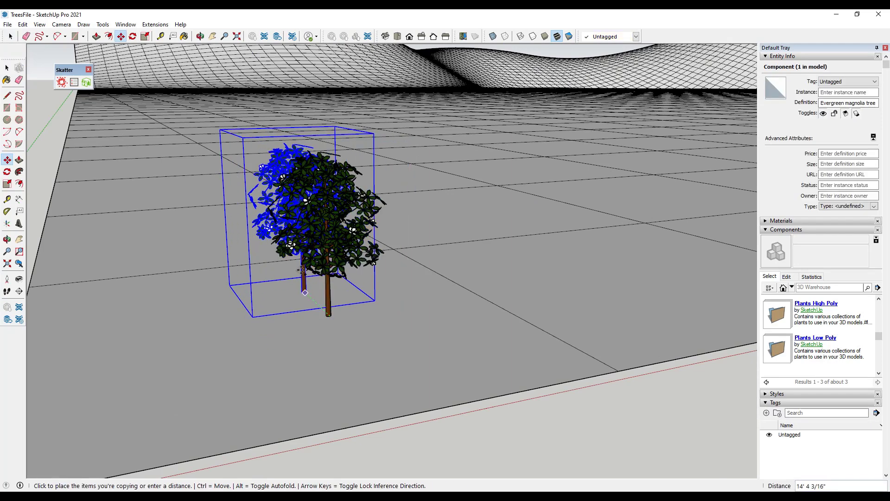
Drop the copy beside the original and array it *5 into six trees.
click(263, 254)
middle_drag(304, 229, 319, 201)
scroll(319, 201, down, 1)
scroll(319, 200, up, 2)
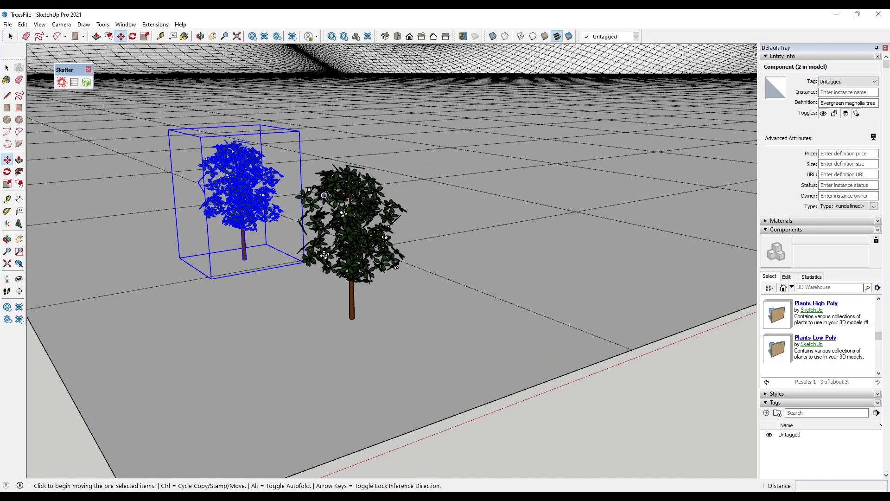
scroll(319, 200, down, 2)
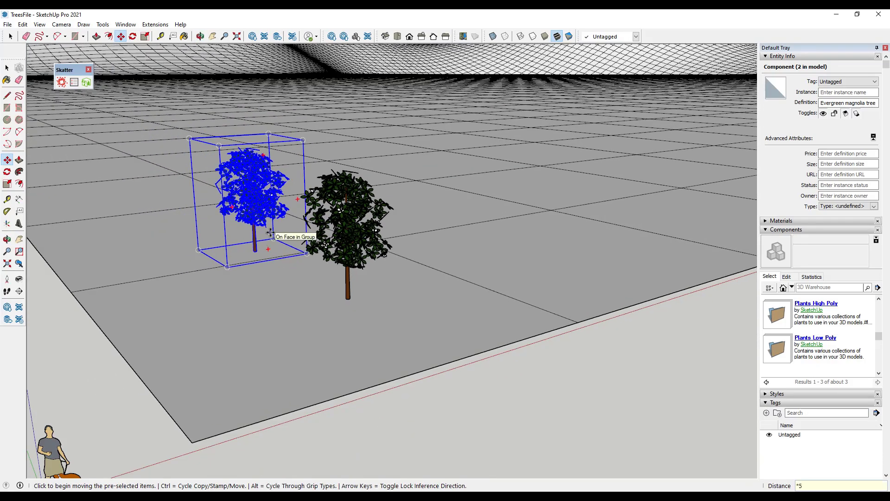
key(Return)
scroll(200, 160, up, 1)
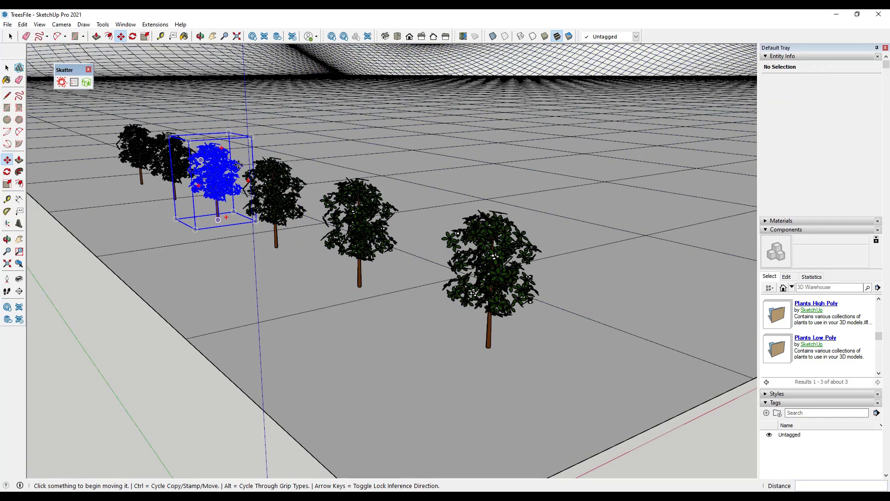
scroll(200, 160, up, 1)
key(space)
Check Model Info's Statistics page: 76247 edges, 34226 faces and 8089 component instances.
click(153, 24)
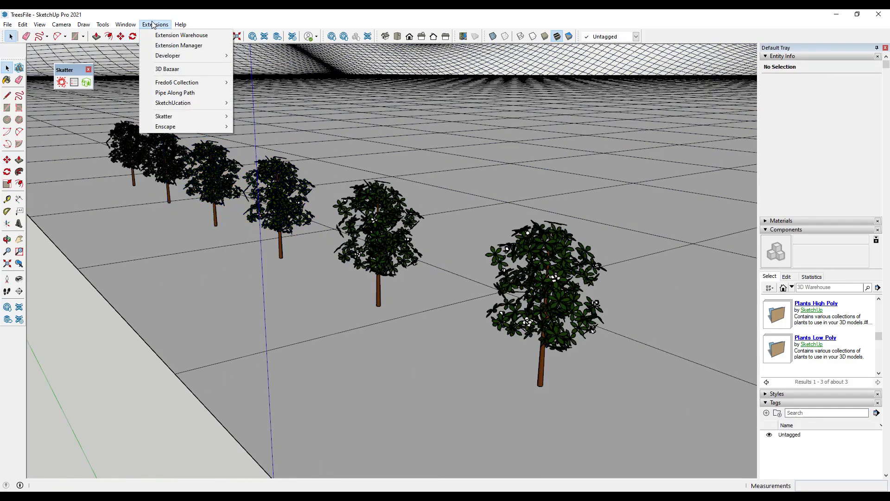
click(149, 70)
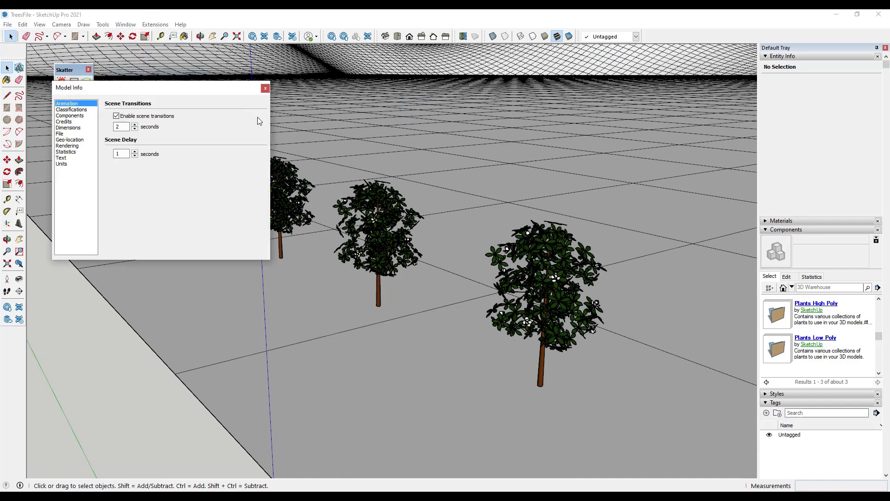
click(65, 152)
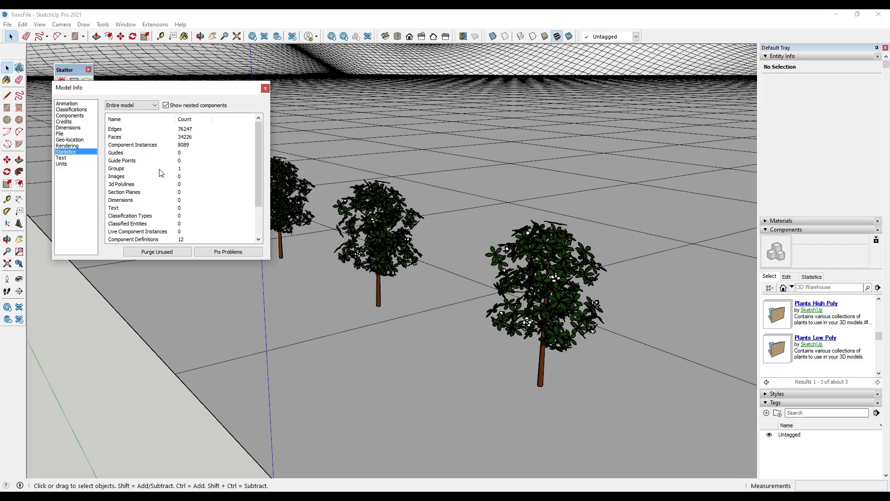
Close Model Info and orbit and zoom to bring the rows of magnolia trees into view.
click(265, 88)
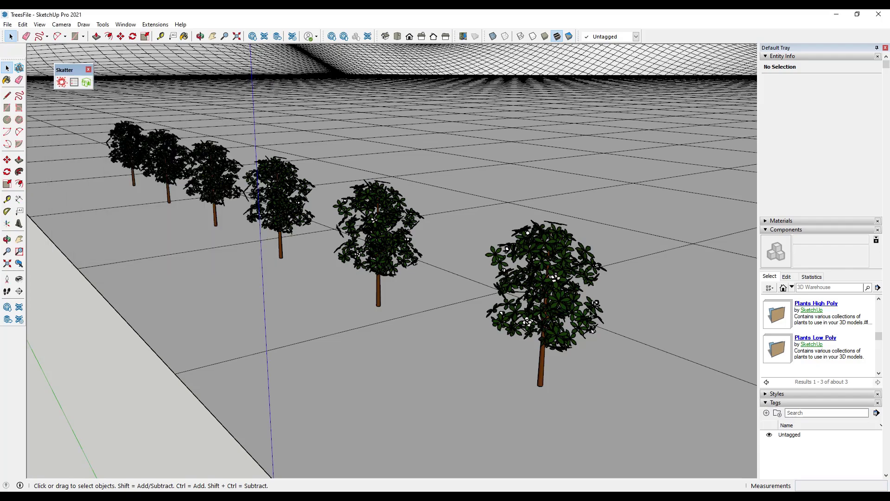
scroll(573, 315, up, 3)
middle_drag(574, 314, 445, 213)
scroll(441, 207, up, 6)
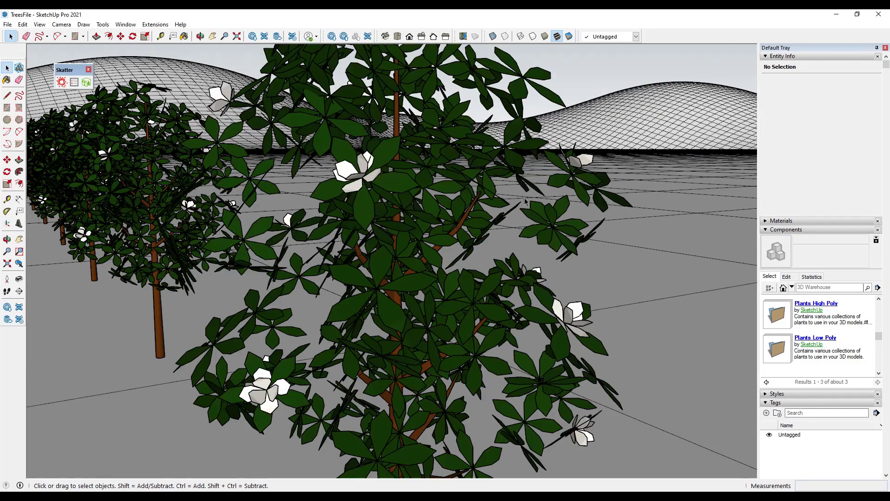
scroll(441, 207, down, 5)
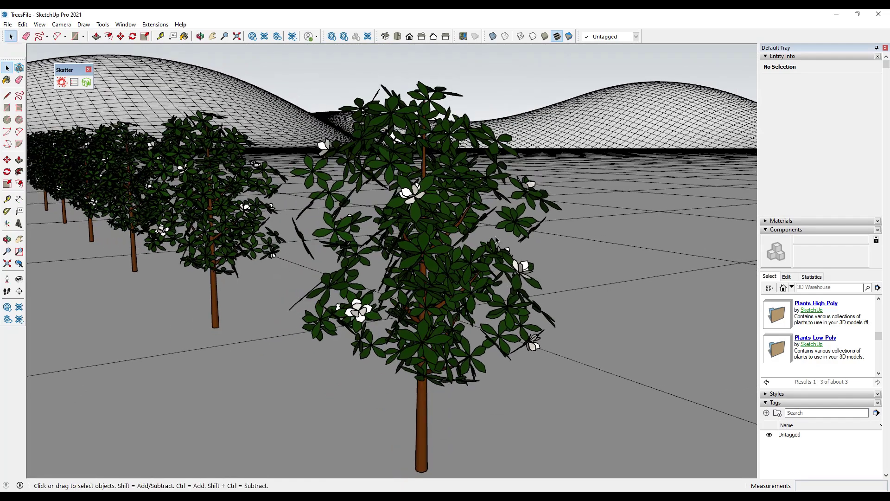
scroll(384, 243, down, 6)
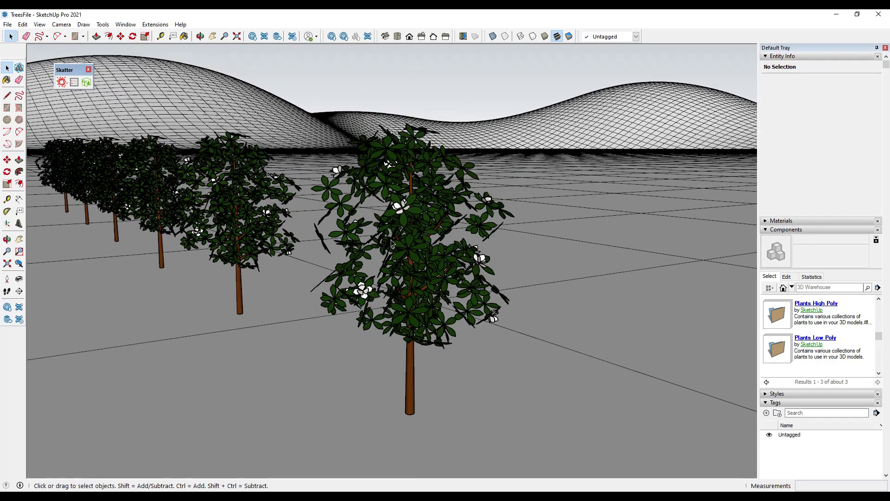
scroll(384, 243, up, 3)
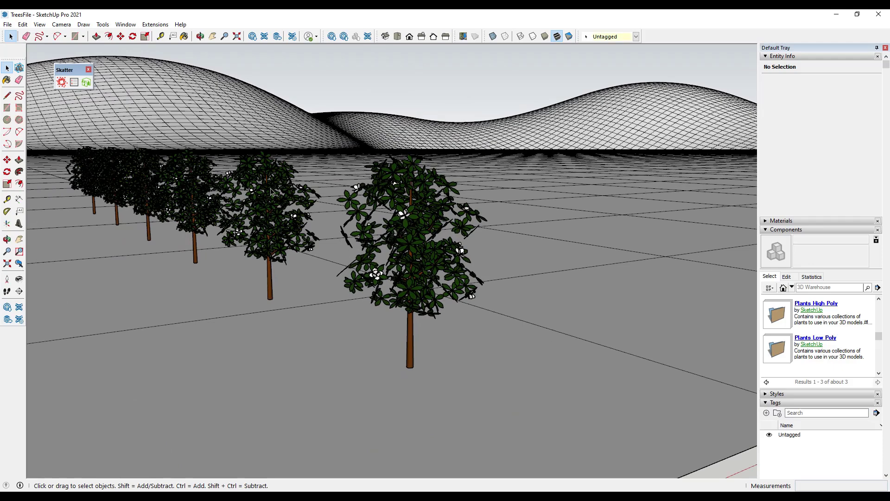
Delete the four left-row trees so one Evergreen magnolia remains, and move the Skatter toolbar aside.
click(271, 190)
click(176, 181)
key(Delete)
click(144, 181)
key(Delete)
click(117, 175)
key(Delete)
click(93, 179)
key(Delete)
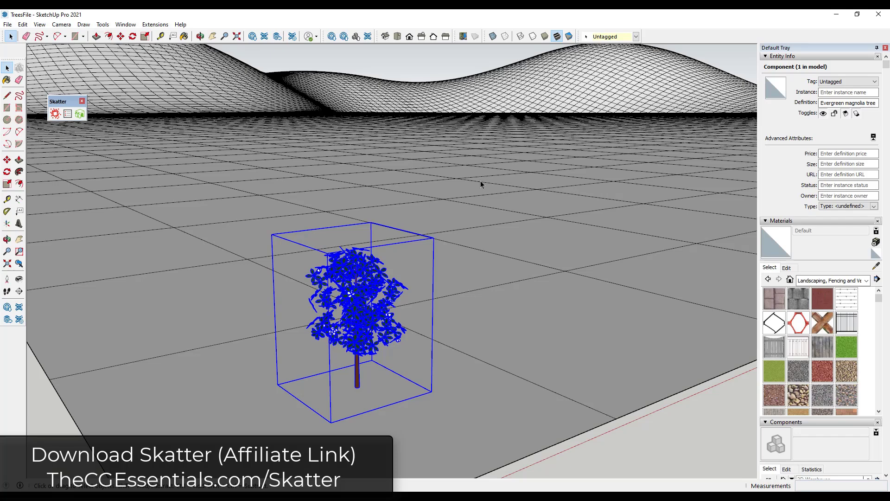
drag(66, 103, 64, 66)
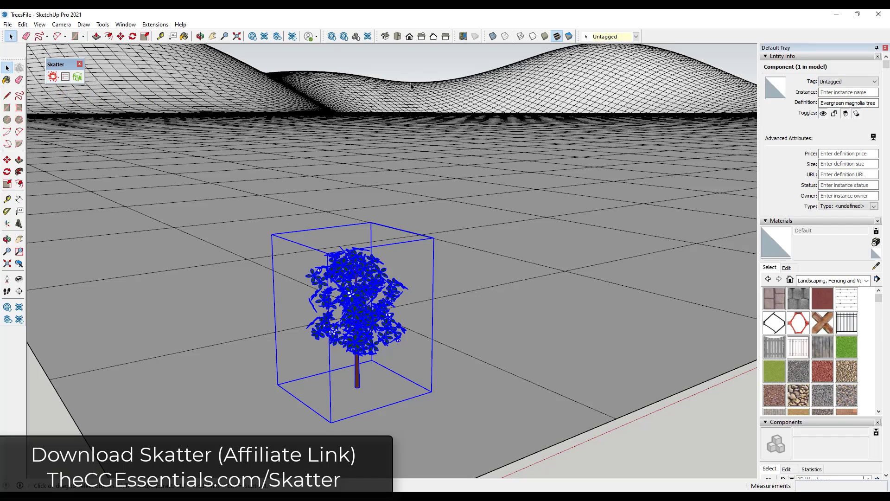
In 3D Bazaar's Marketplace, filter Plants > Trees to free assets only.
click(78, 77)
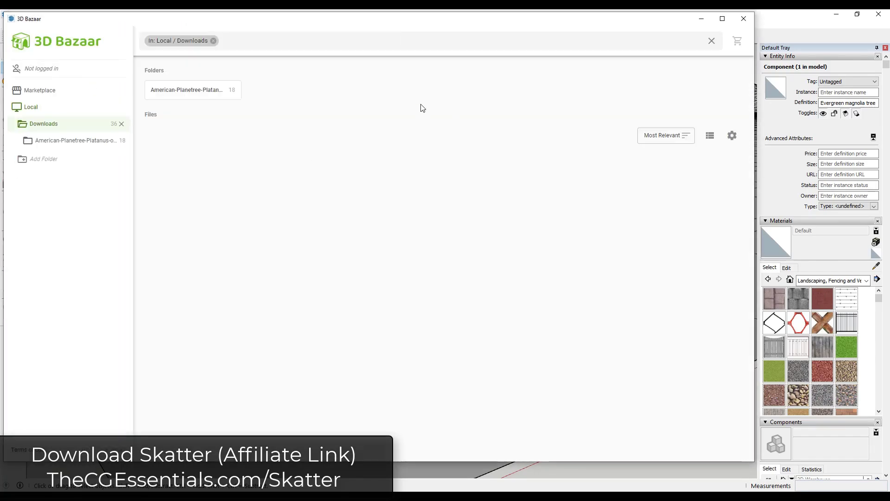
click(33, 95)
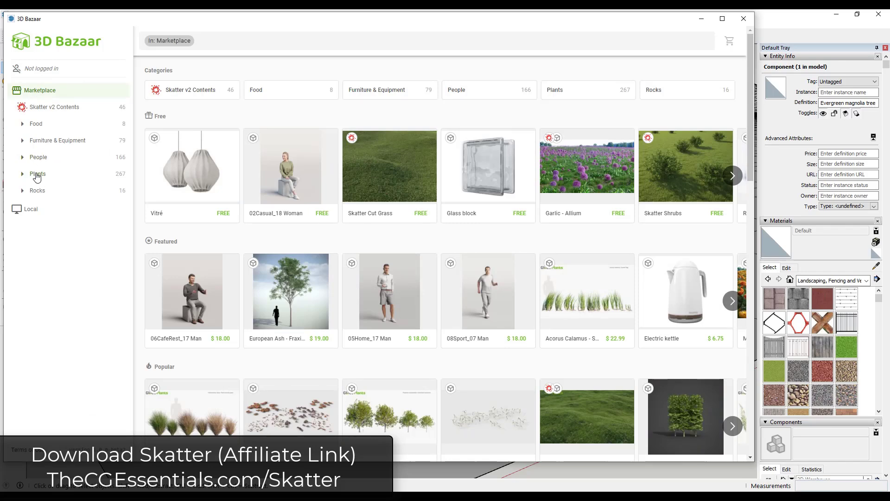
click(37, 174)
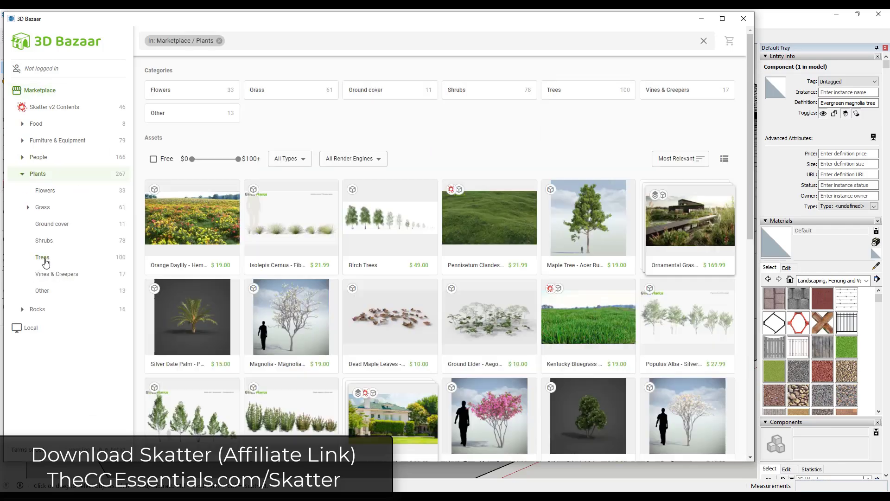
click(44, 259)
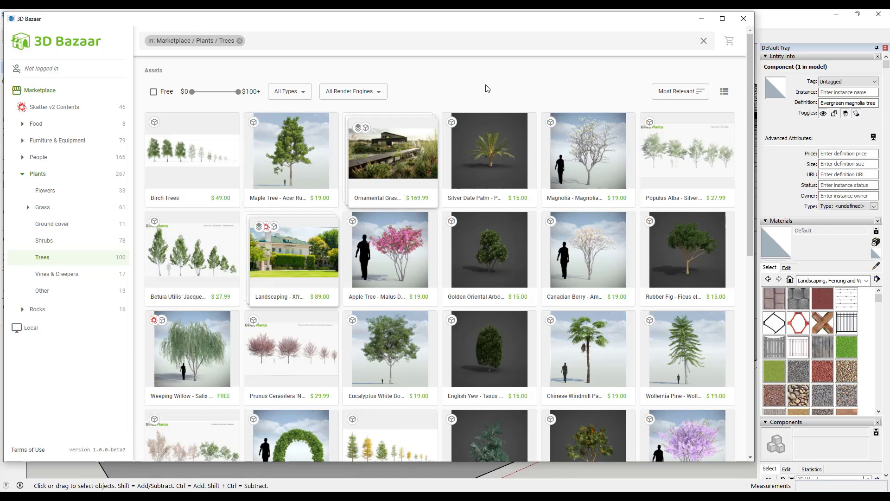
click(154, 92)
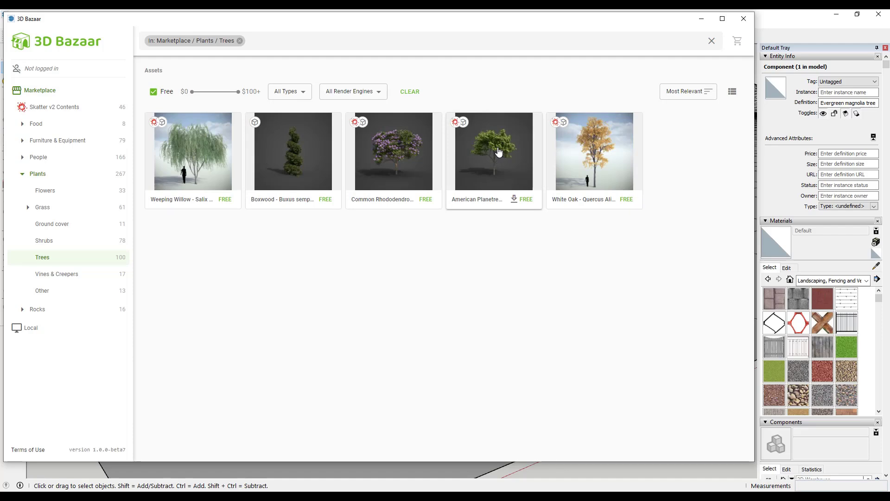
Download the free American Planetree with Proxy geometry (288 MB).
click(498, 152)
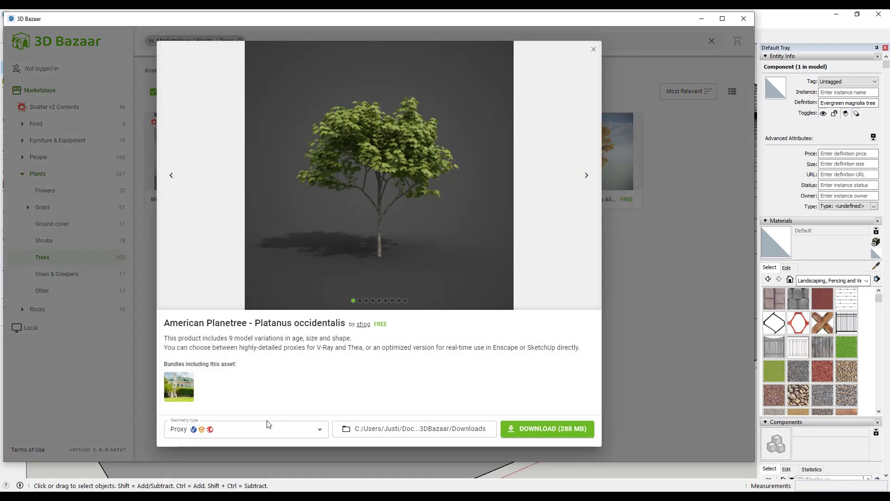
click(249, 430)
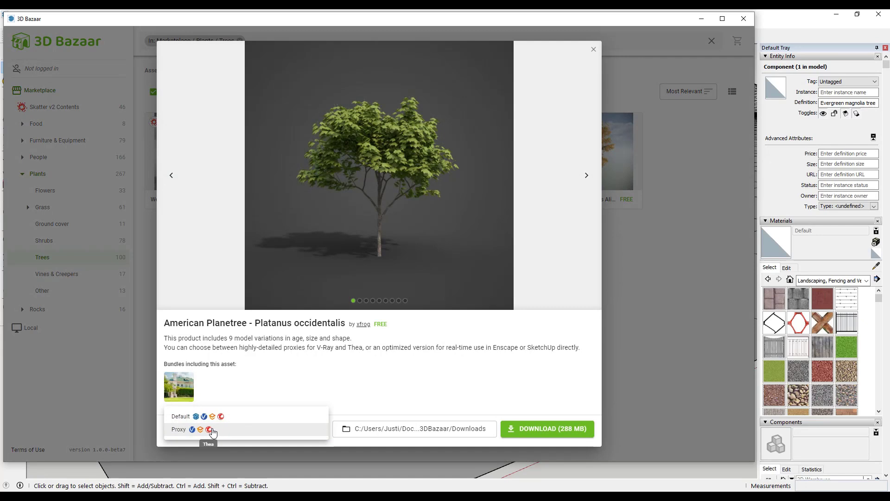
click(212, 429)
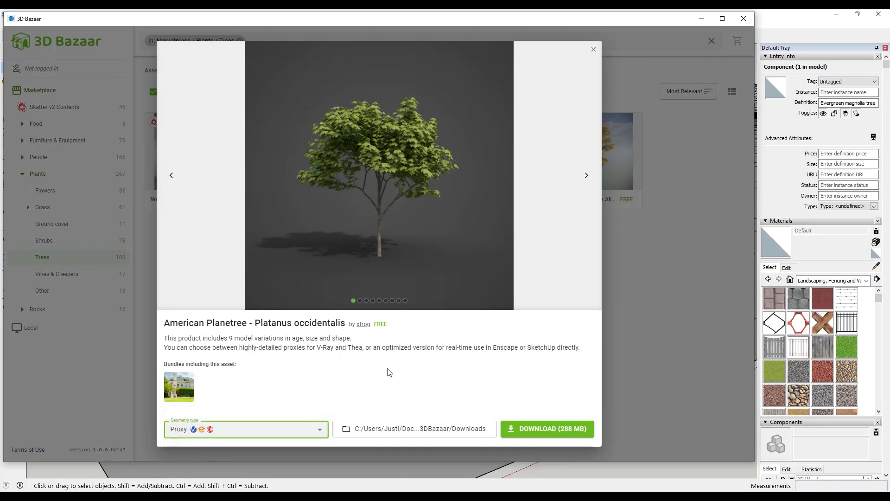
click(546, 431)
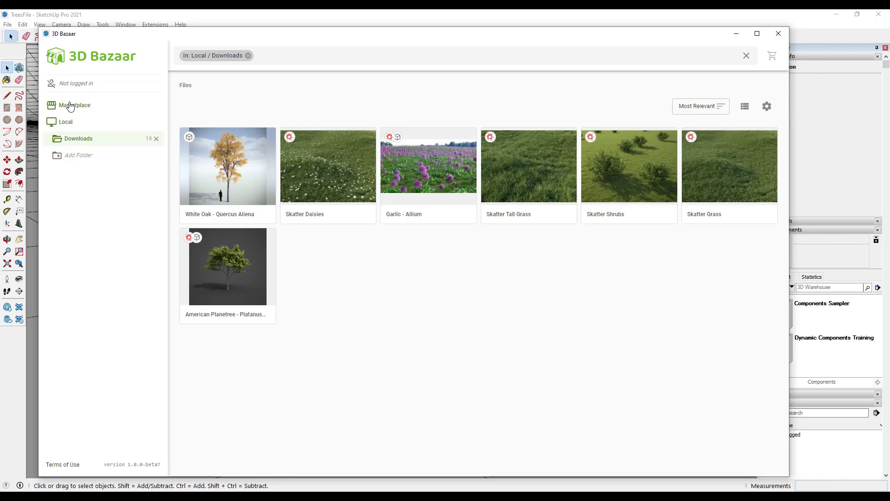
click(70, 106)
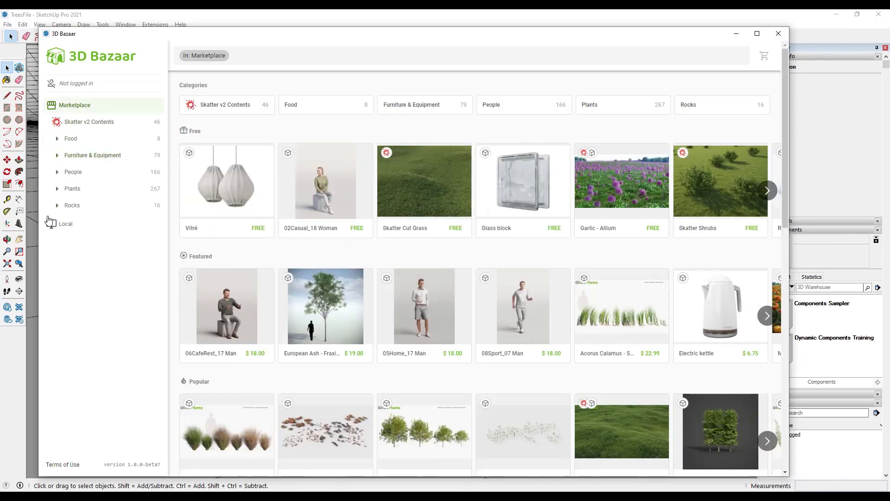
click(67, 225)
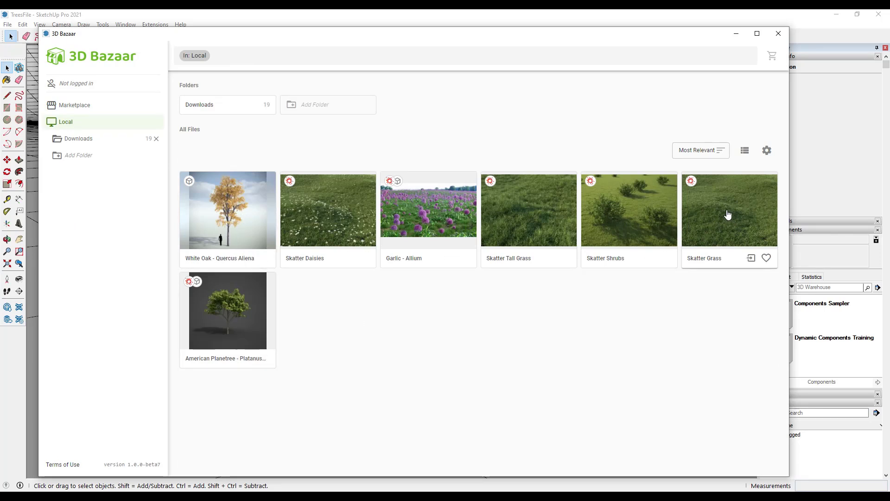
mouse_move(238, 314)
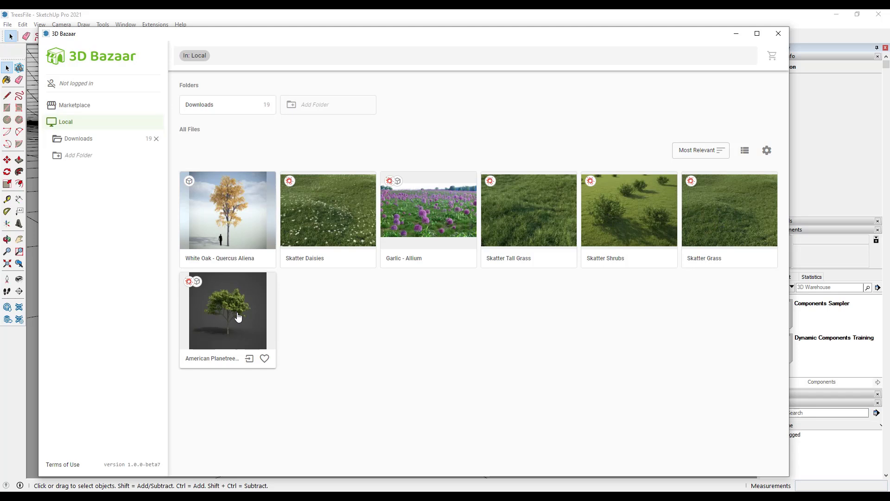
click(235, 315)
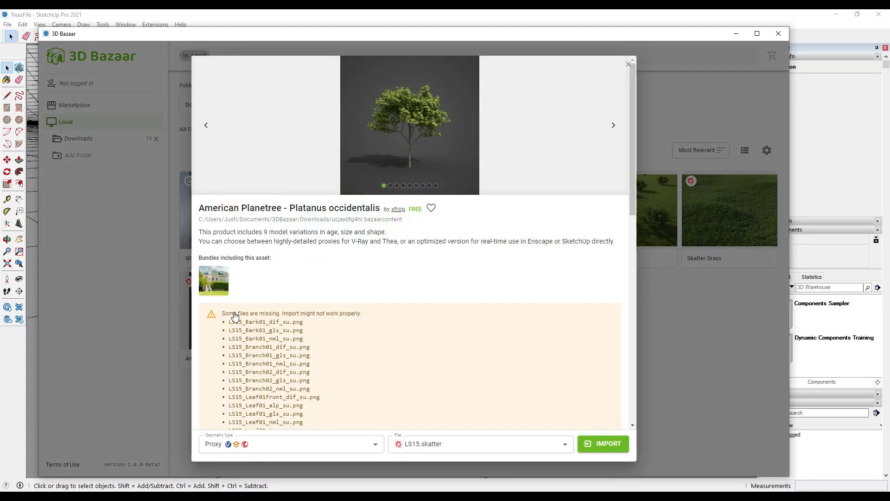
scroll(332, 264, down, 2)
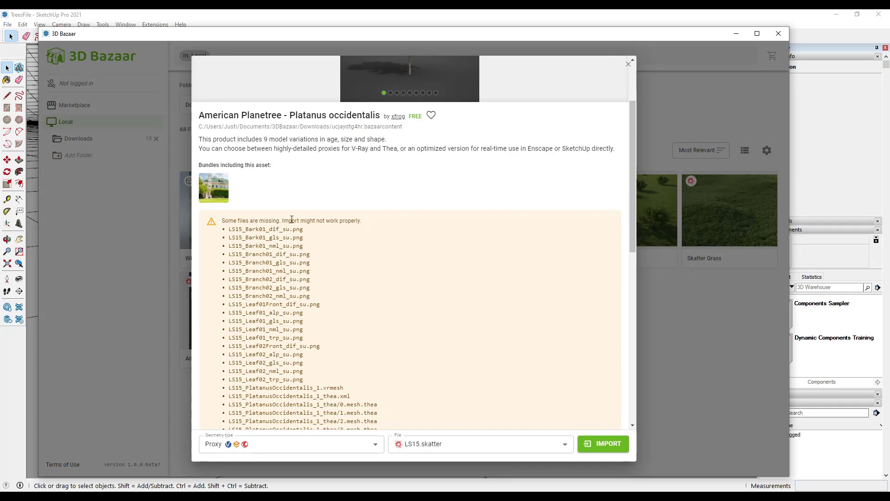
scroll(311, 232, down, 10)
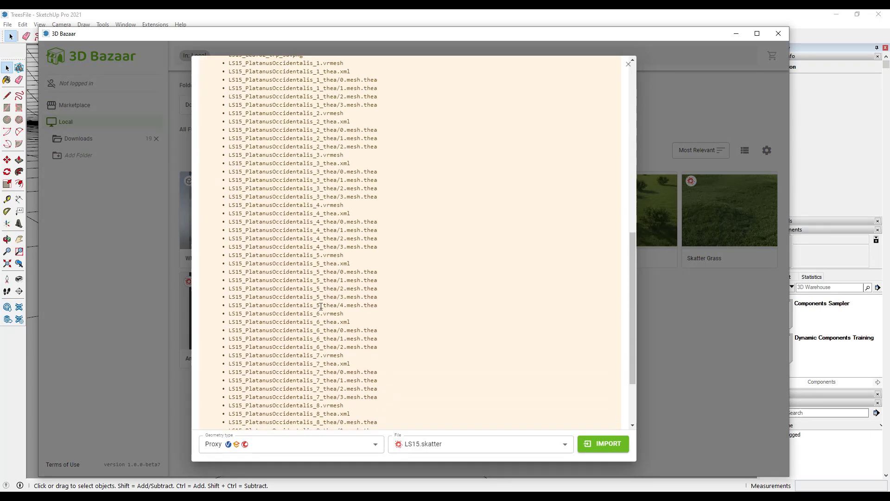
scroll(337, 309, up, 10)
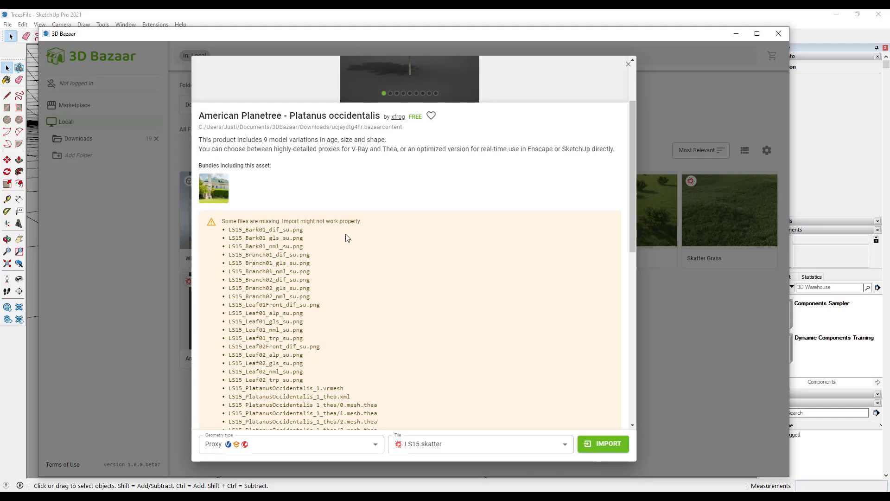
scroll(343, 199, up, 3)
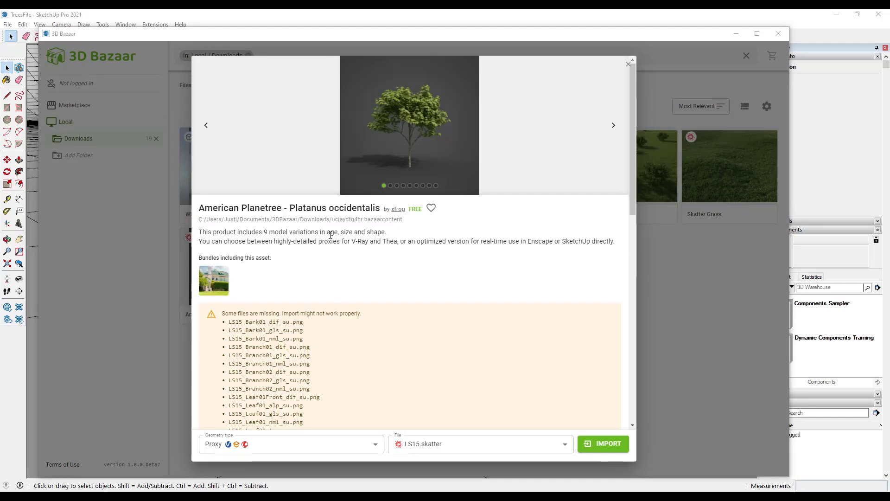
click(453, 444)
click(463, 238)
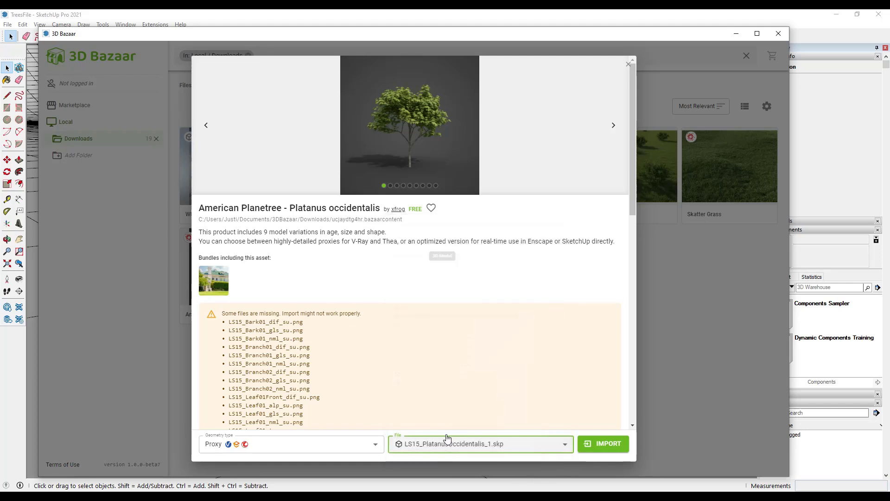
click(444, 446)
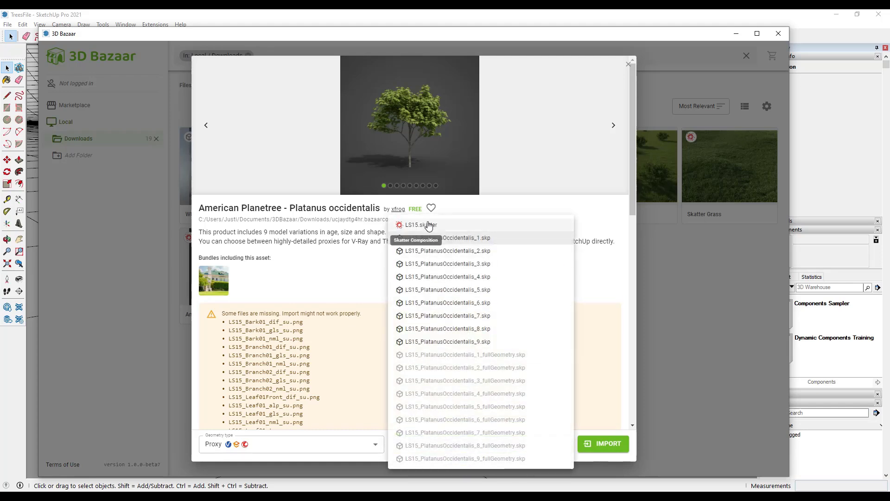
click(428, 226)
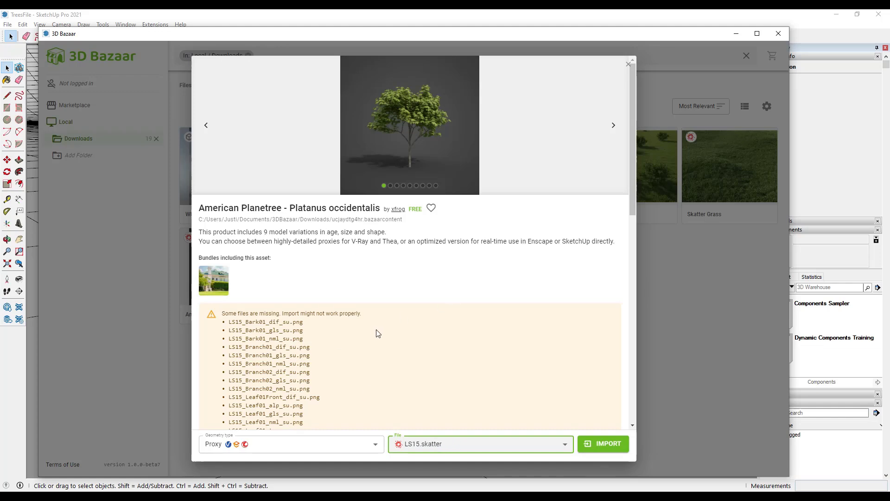
scroll(331, 331, down, 3)
scroll(323, 276, down, 1)
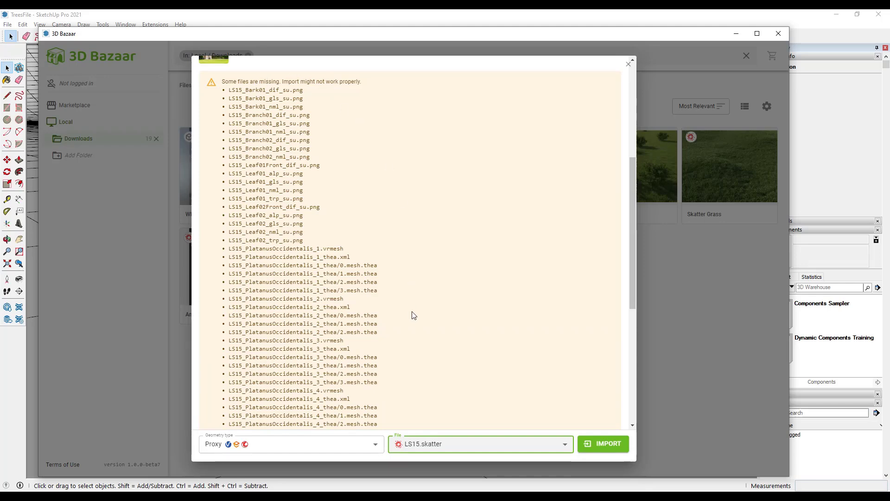
scroll(413, 312, down, 6)
scroll(416, 313, up, 15)
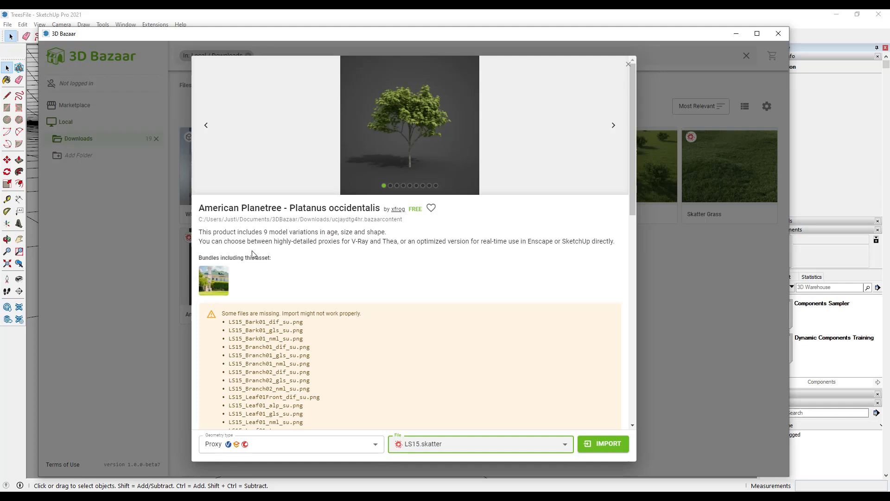
Import the American Planetree into SketchUp as a composition of three planetree objects.
click(135, 226)
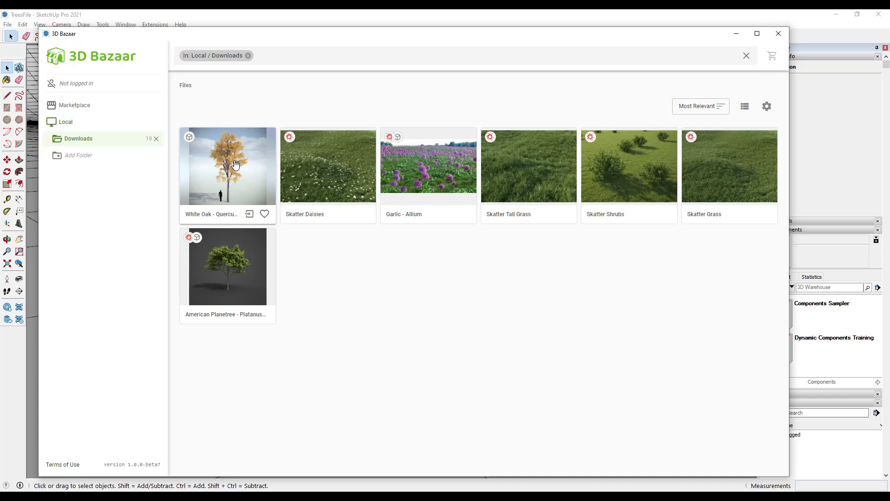
click(249, 160)
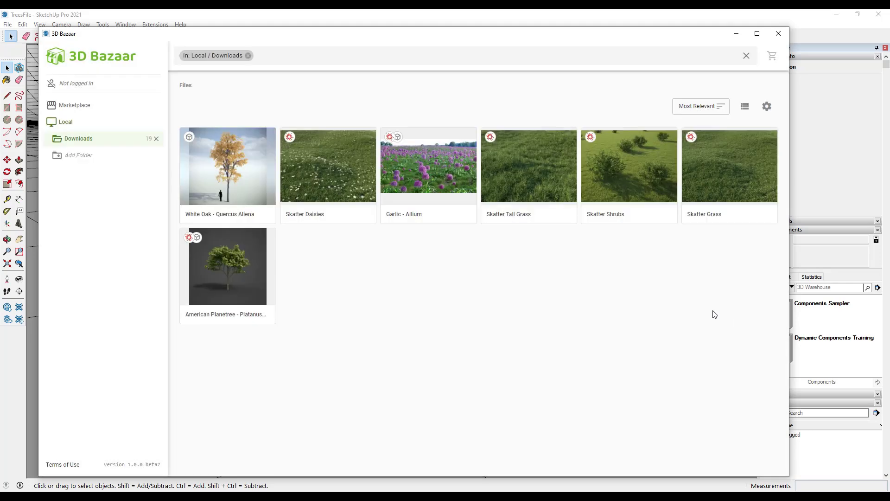
click(740, 318)
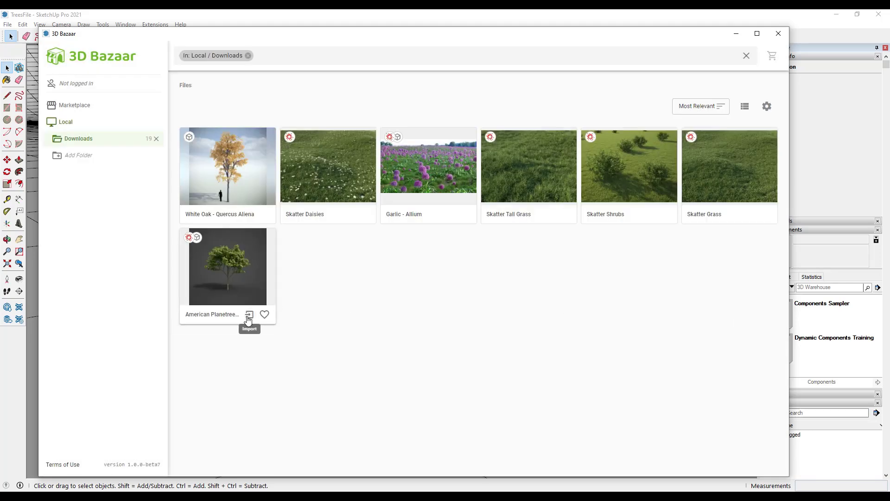
click(249, 315)
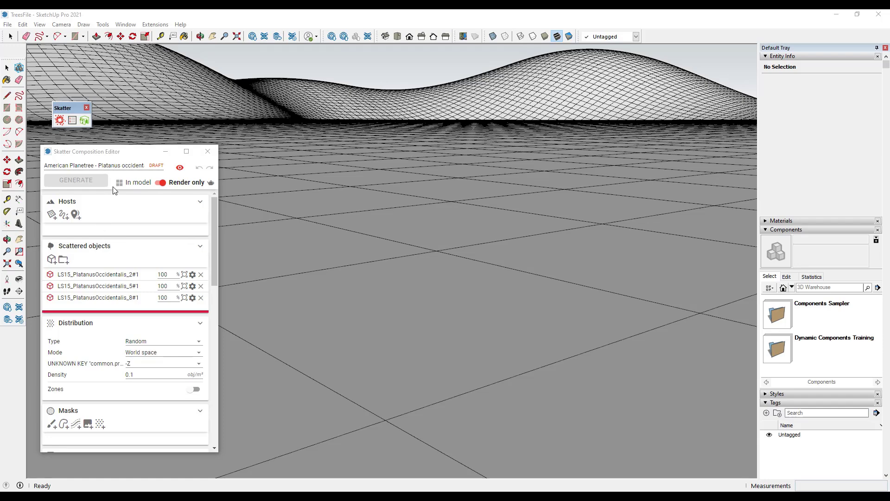
Enter 0.1 as the planetree composition's distribution density.
drag(110, 158, 108, 152)
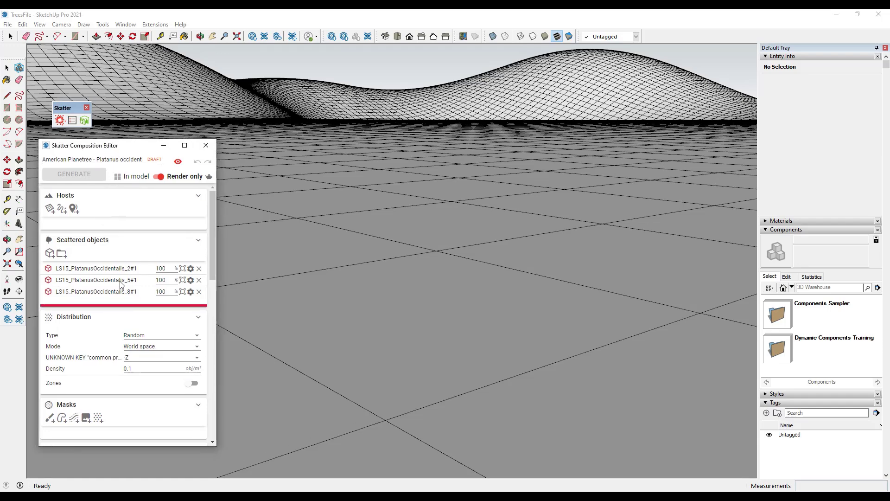
click(126, 367)
text(0.1)
Pick the hilly terrain Group2#1 as the scatter host, previewing 238,139 planetrees.
click(49, 209)
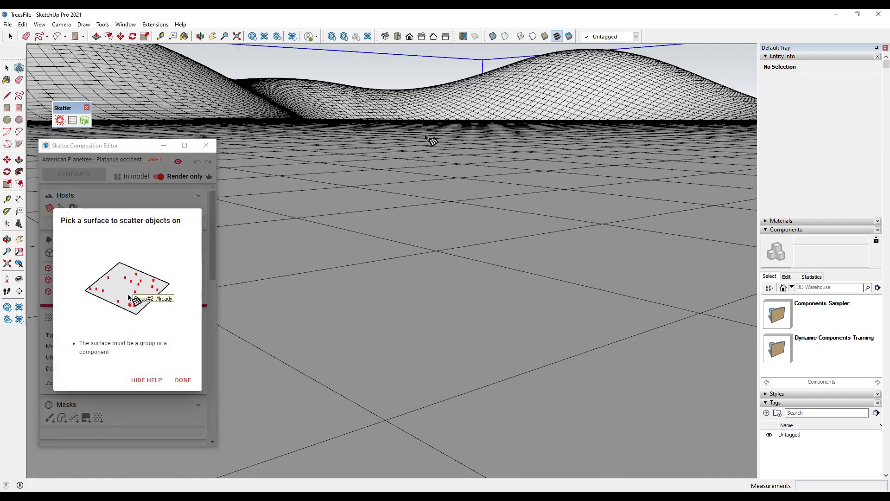
click(470, 137)
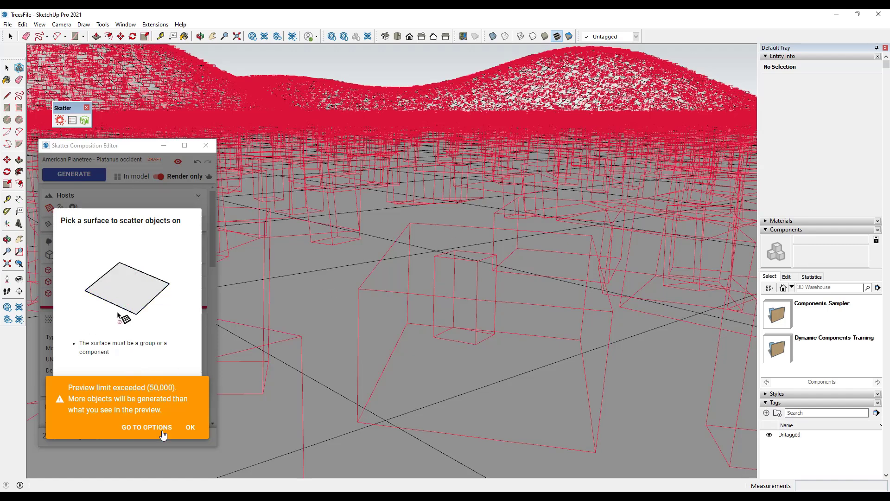
click(191, 428)
click(191, 428)
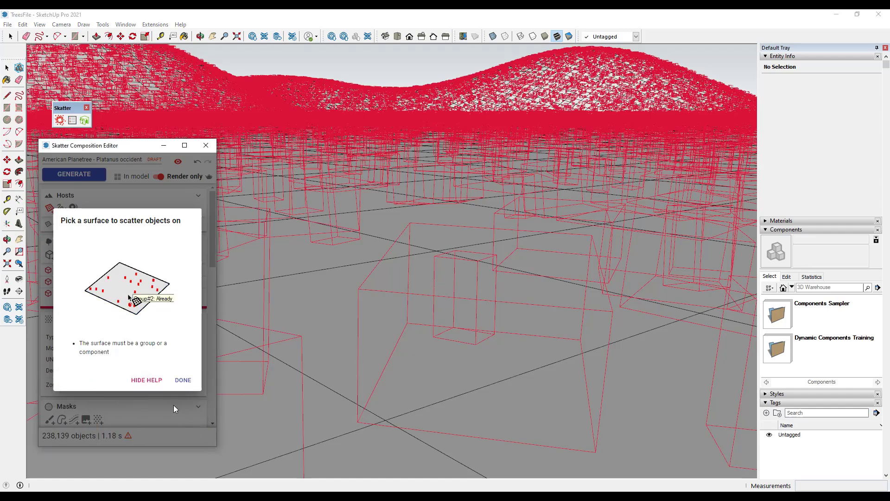
click(182, 381)
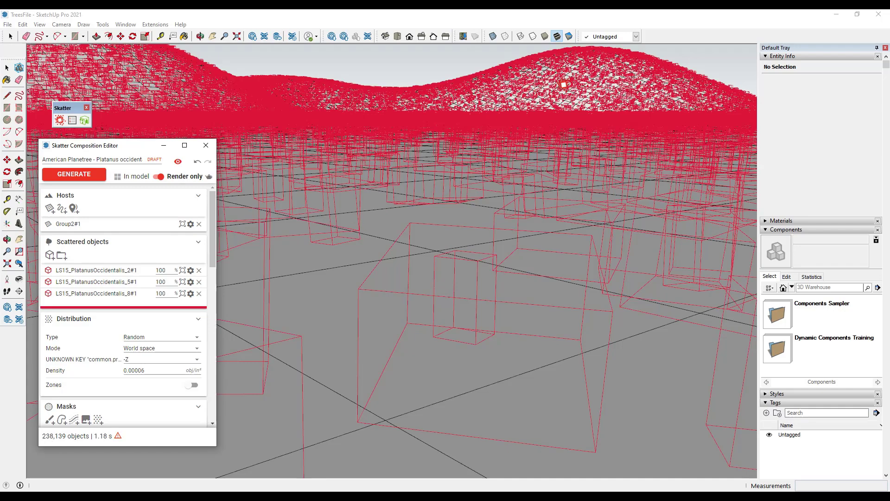
Lower the density to 0.000001, then set it to 0.000005 for 19,845 trees.
scroll(481, 312, up, 1)
scroll(481, 306, down, 3)
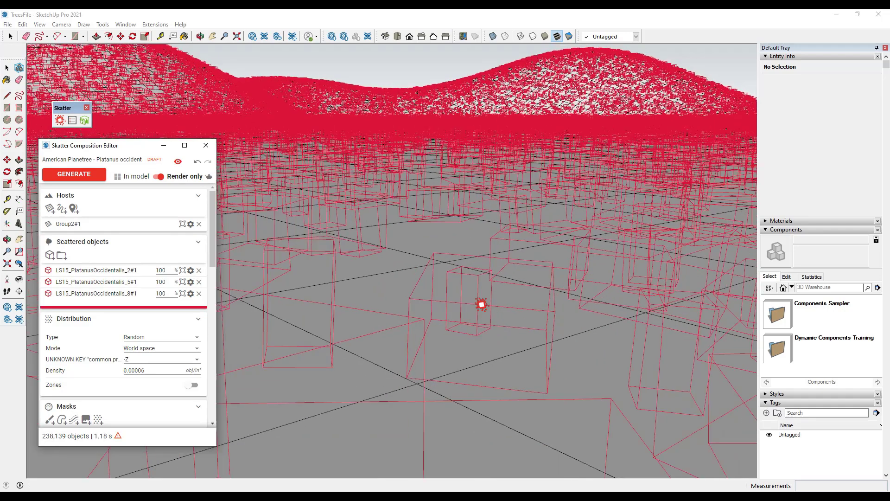
middle_drag(461, 272, 270, 144)
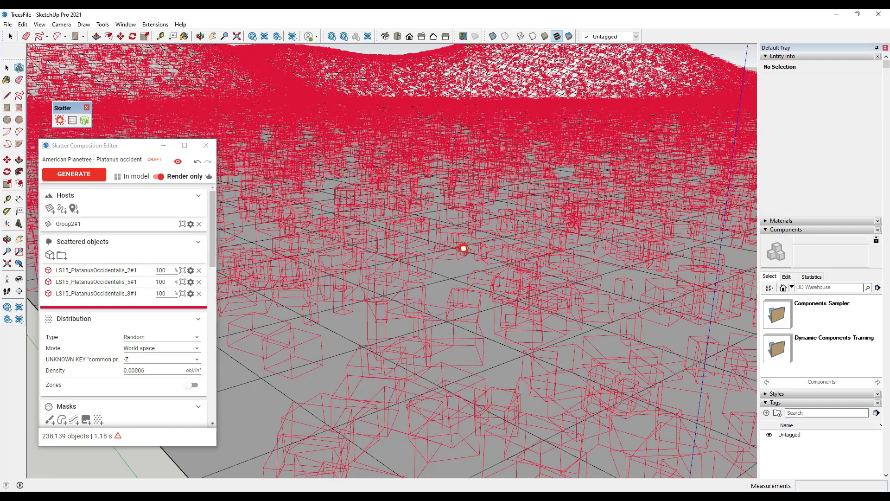
click(143, 371)
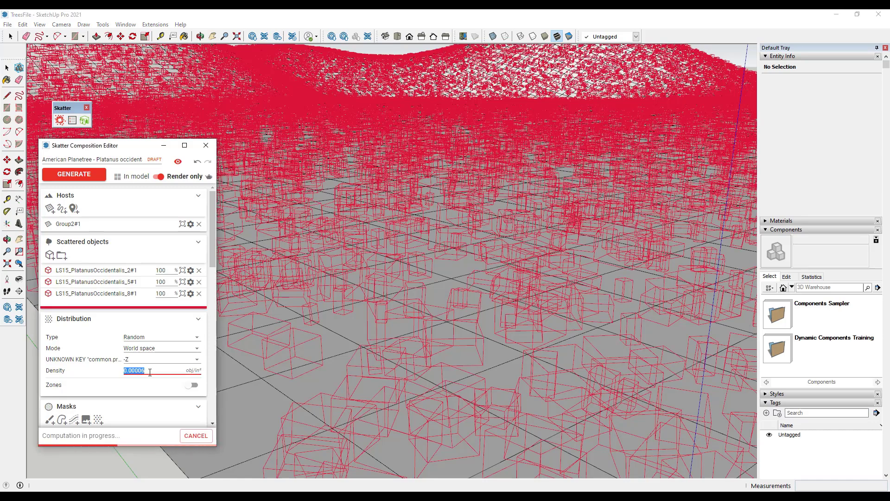
click(148, 370)
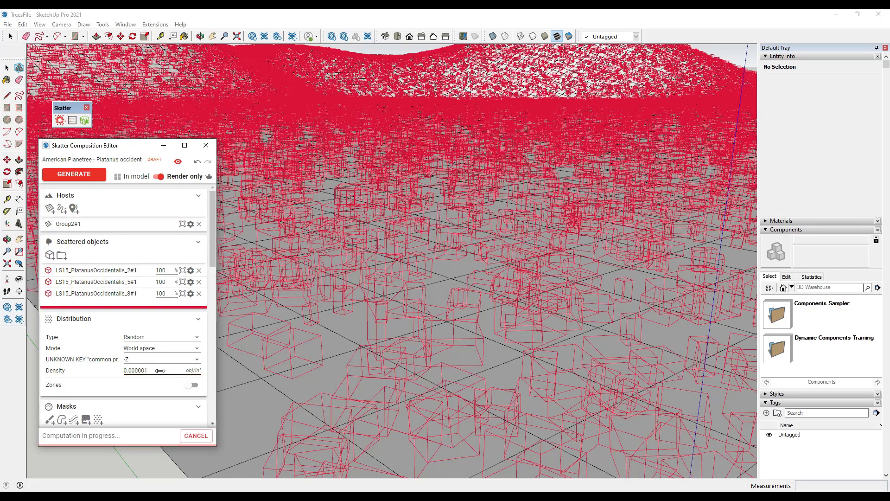
key(Return)
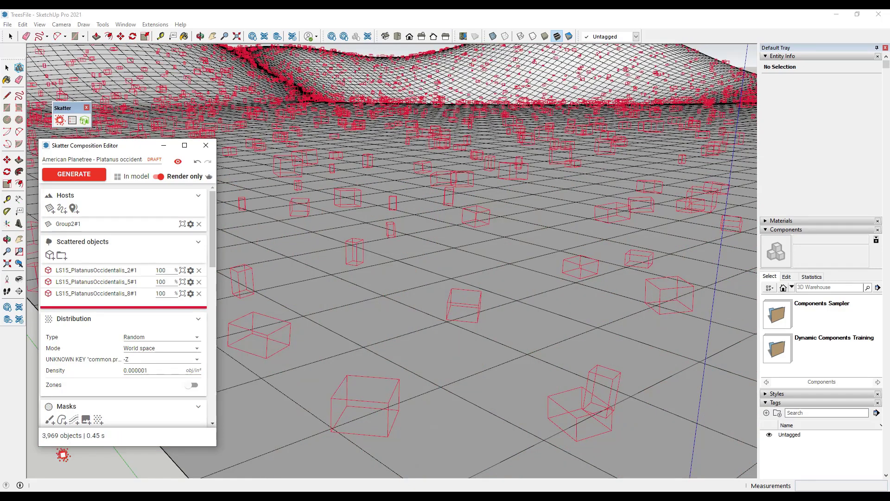
click(157, 370)
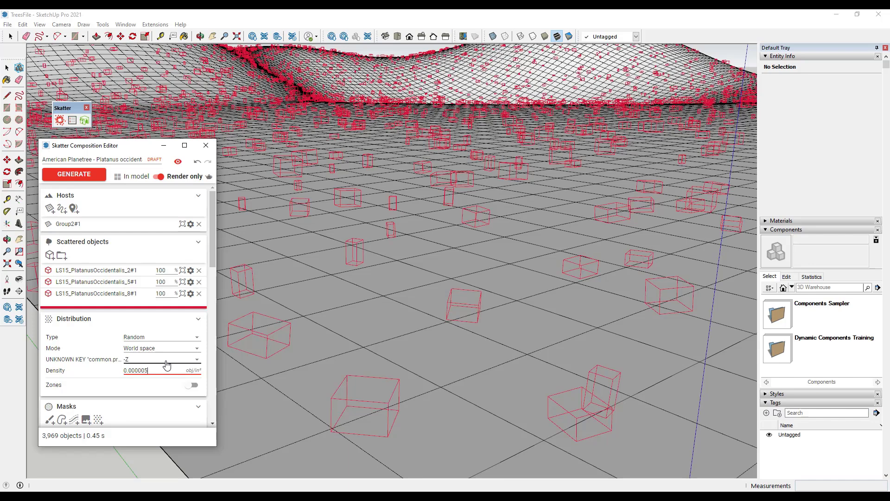
key(Return)
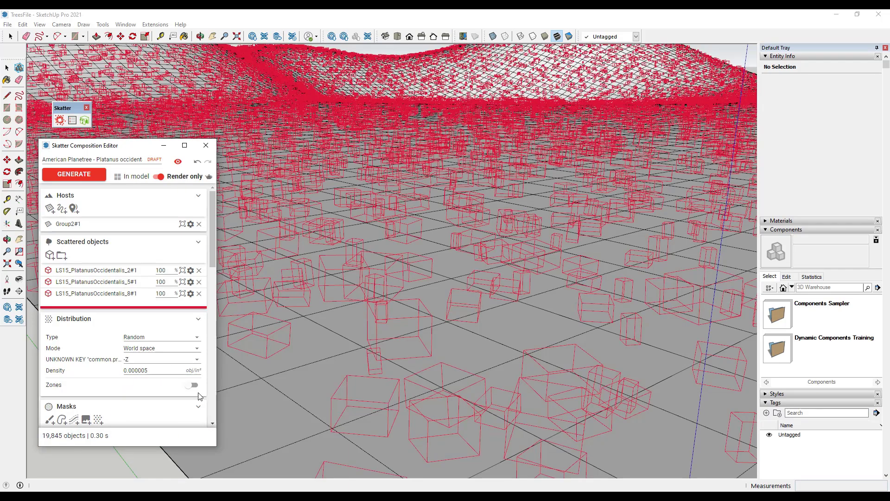
Orbit around the terrain to inspect the thinned planetree scatter.
middle_drag(498, 169, 481, 185)
middle_drag(479, 246, 473, 230)
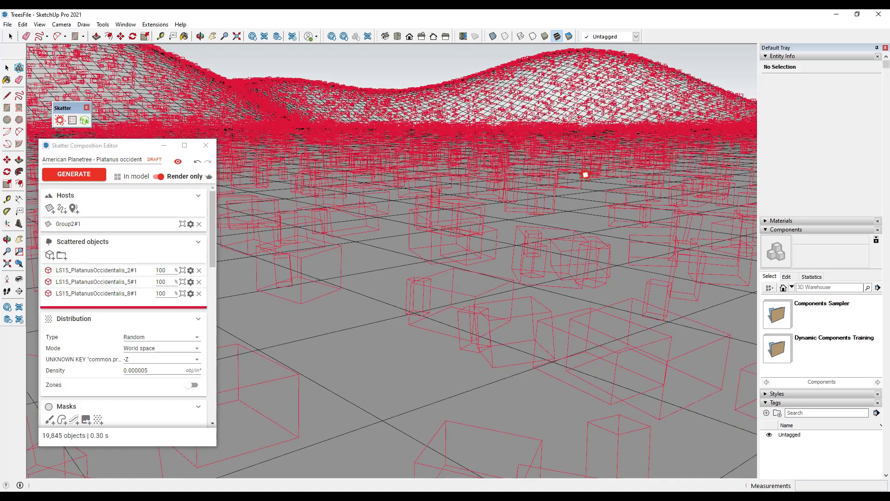
middle_drag(594, 141, 441, 167)
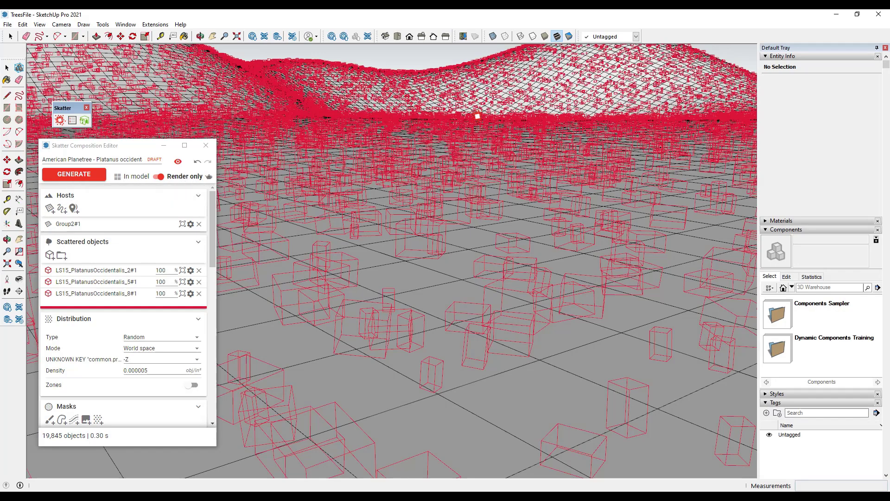
key(o)
drag(507, 143, 489, 165)
middle_drag(488, 166, 483, 134)
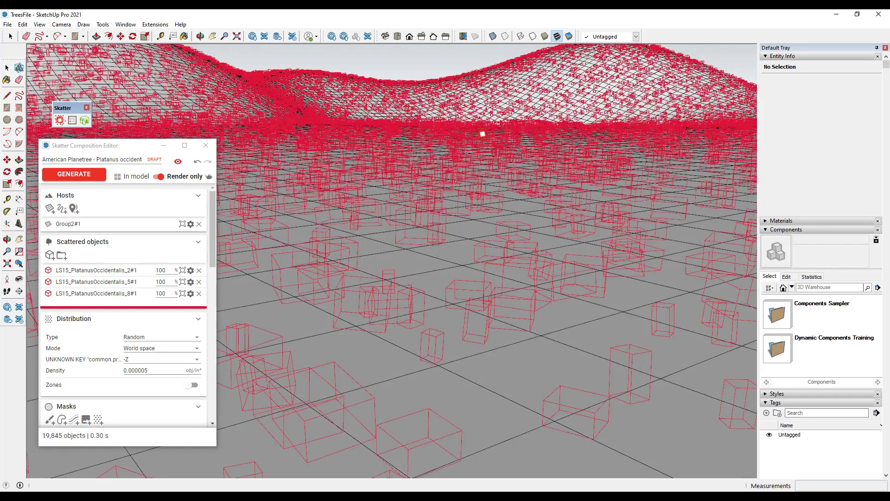
Generate the 19,845 planetrees, enable the Enscape toolbar and launch Enscape.
click(71, 177)
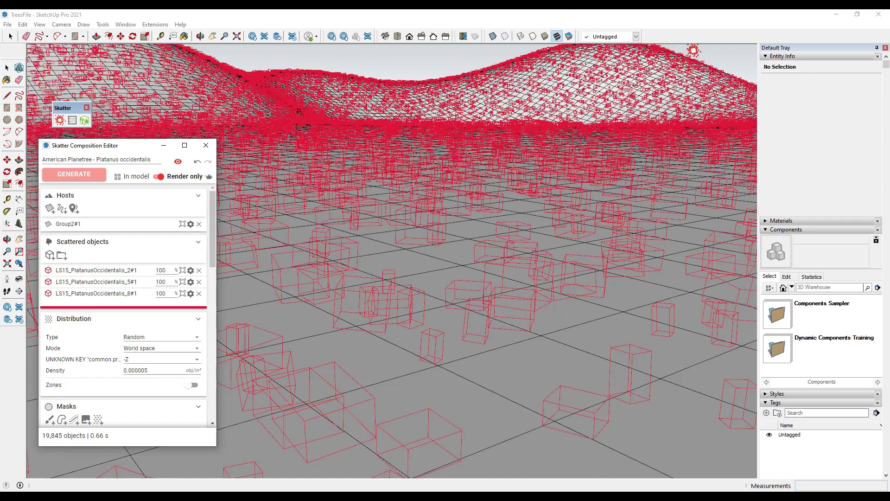
click(686, 40)
right_click(685, 40)
click(720, 144)
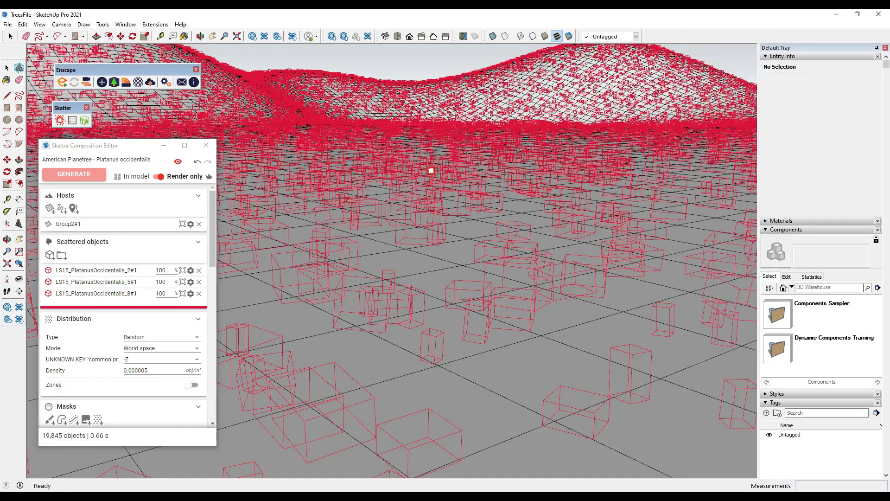
click(62, 83)
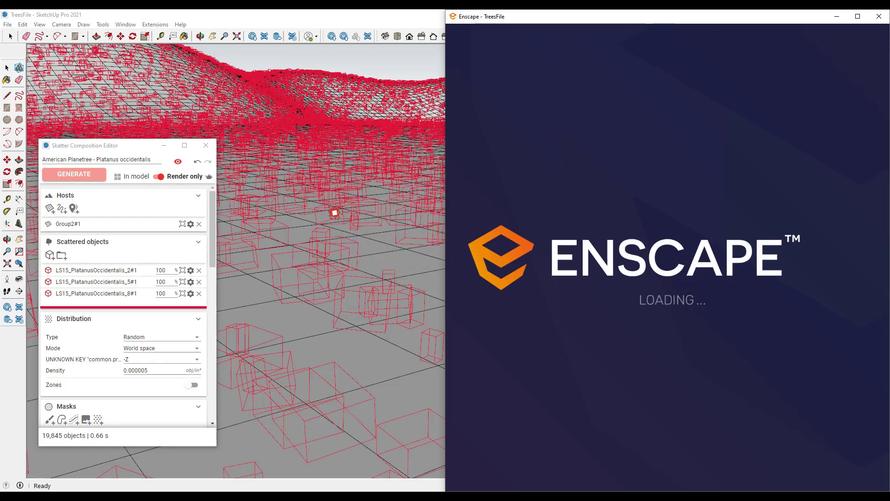
Maximize the Enscape render and turn the view left across the planetree-covered hills.
click(858, 16)
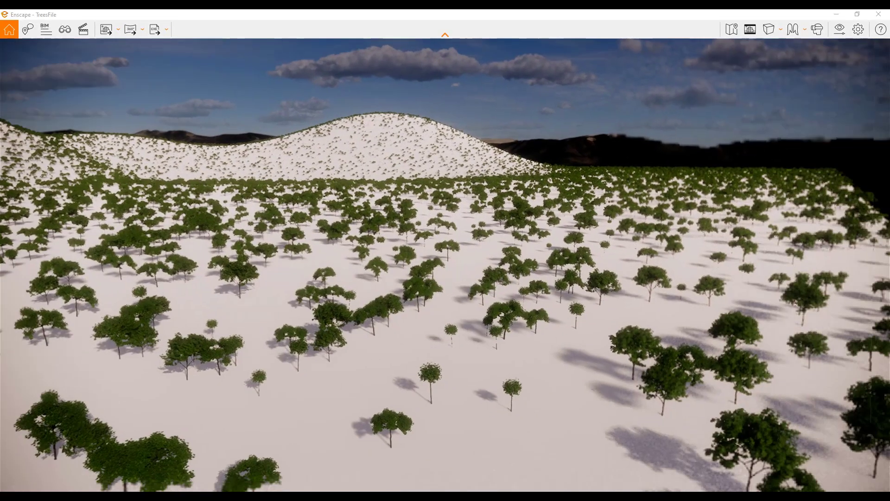
key(Left)
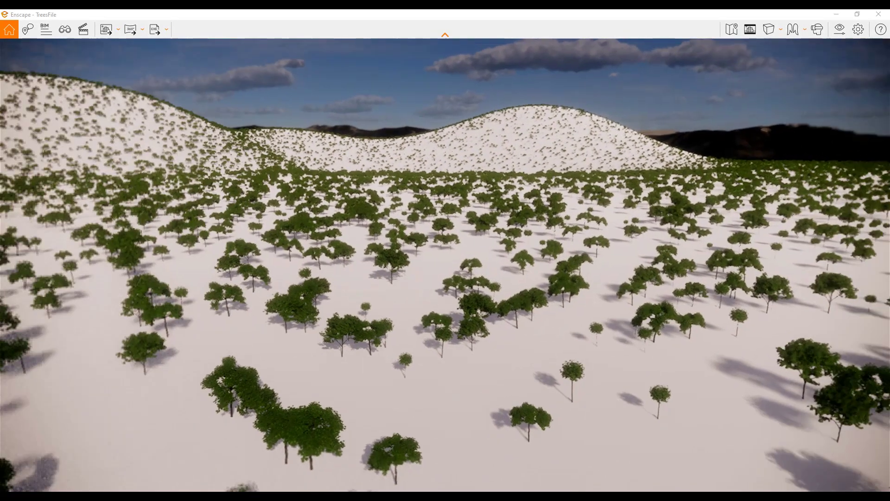
key(Left)
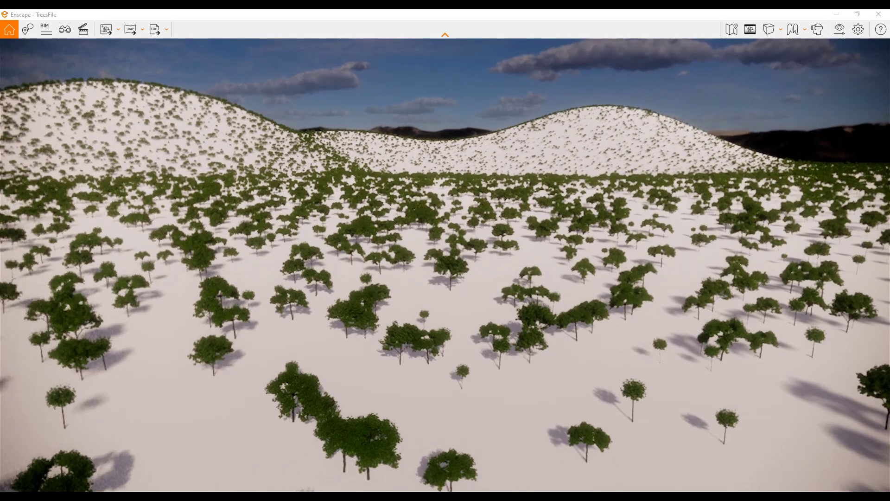
key(Left)
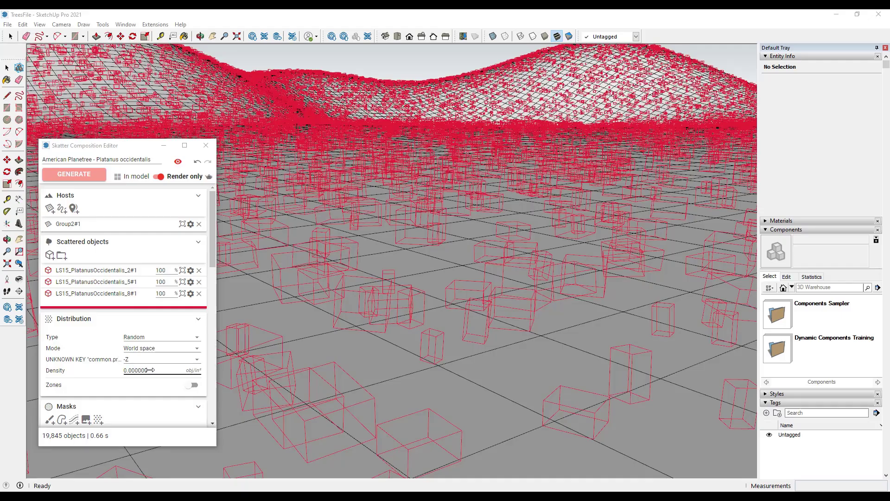
Set the planetree Skatter density to 0.00002 obj/in² and regenerate the scatter to 79,380 trees.
double_click(149, 370)
text(0.000005)
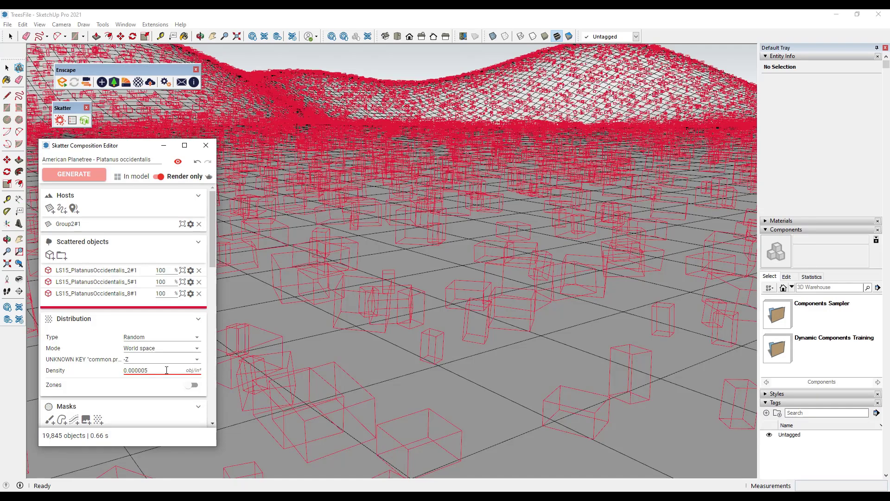
key(BackSpace)
key(BackSpace)
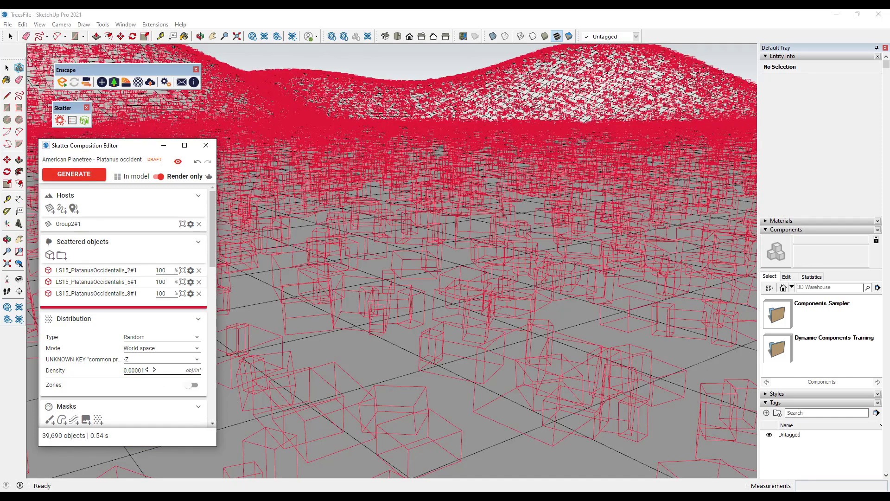
click(160, 370)
click(160, 370)
text(2)
key(Return)
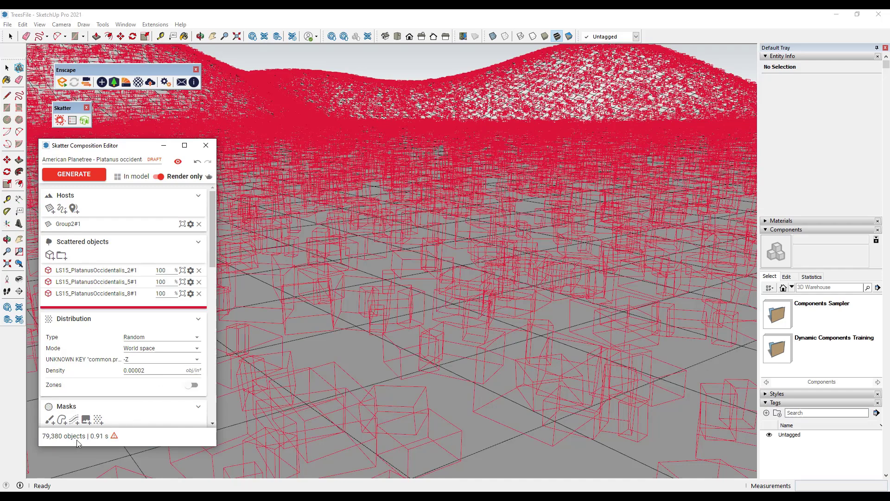
click(75, 175)
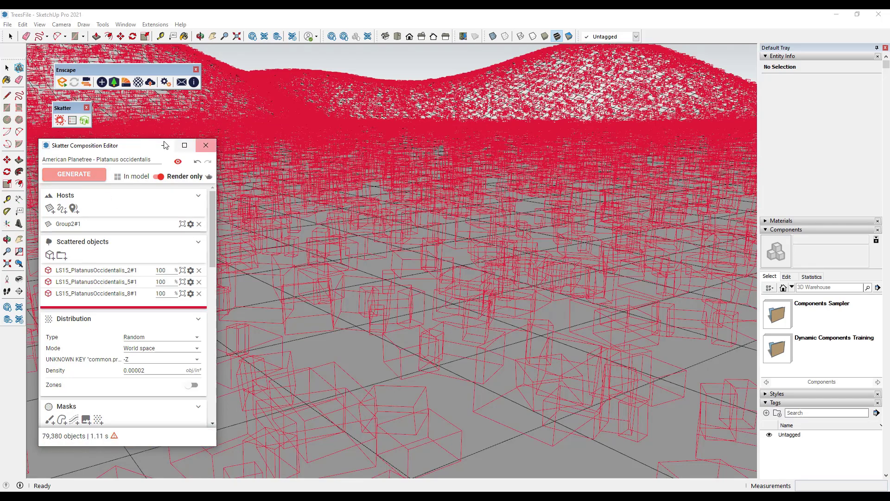
Launch Enscape on the 79,380-tree forest, fly forward over it and lower the camera among the trees.
click(62, 84)
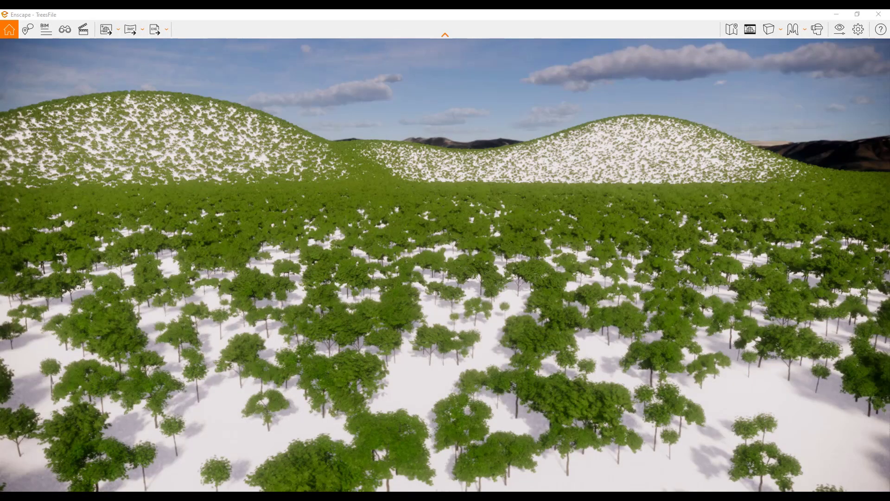
drag(431, 306, 461, 309)
key(w)
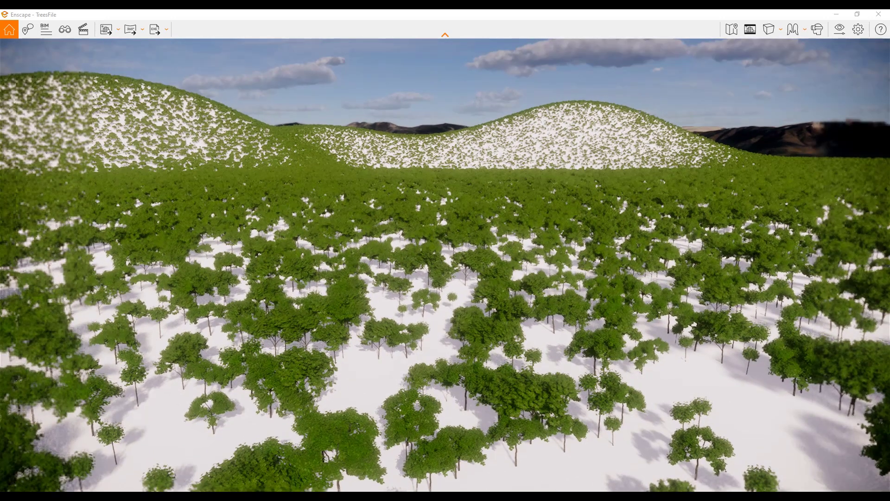
key(w)
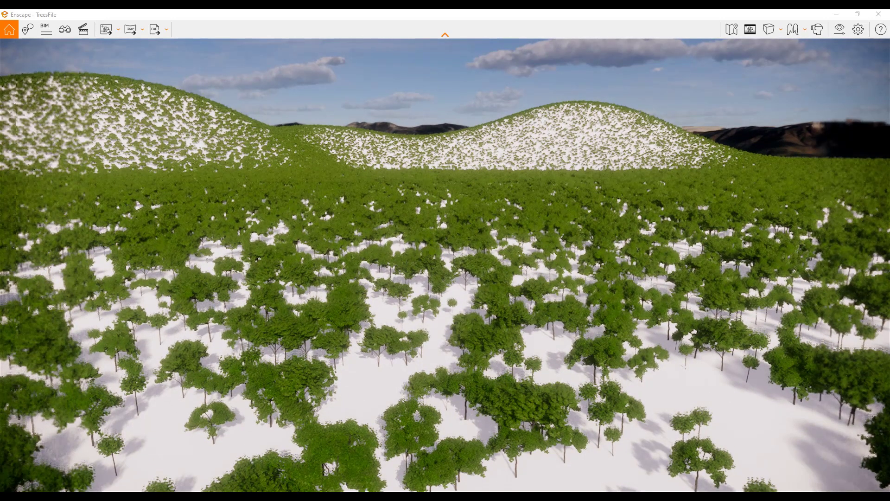
key(w)
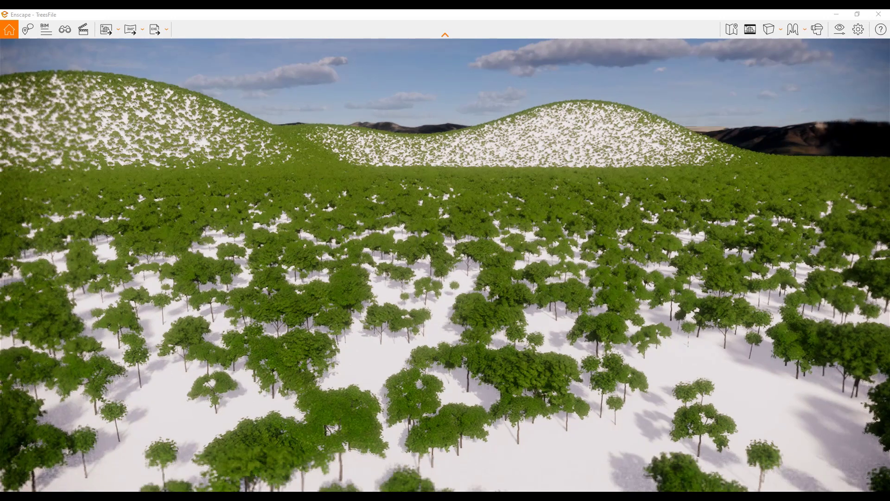
drag(445, 251, 394, 250)
key(q)
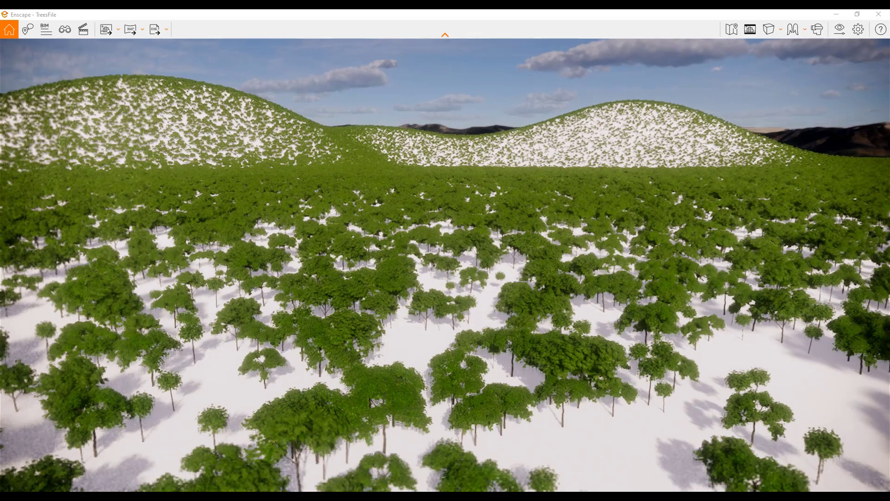
key(q)
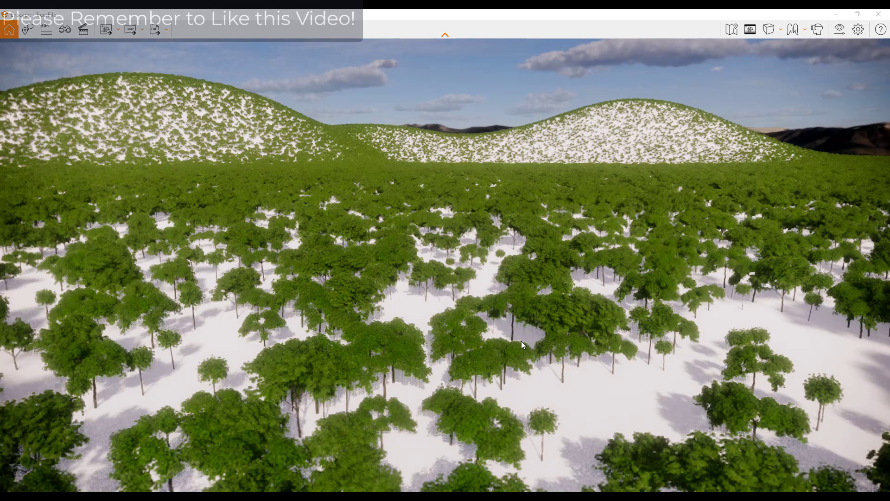
Switch Enscape's Rendering Quality from Medium to Draft in Visual Settings, then tilt the view slightly.
click(858, 30)
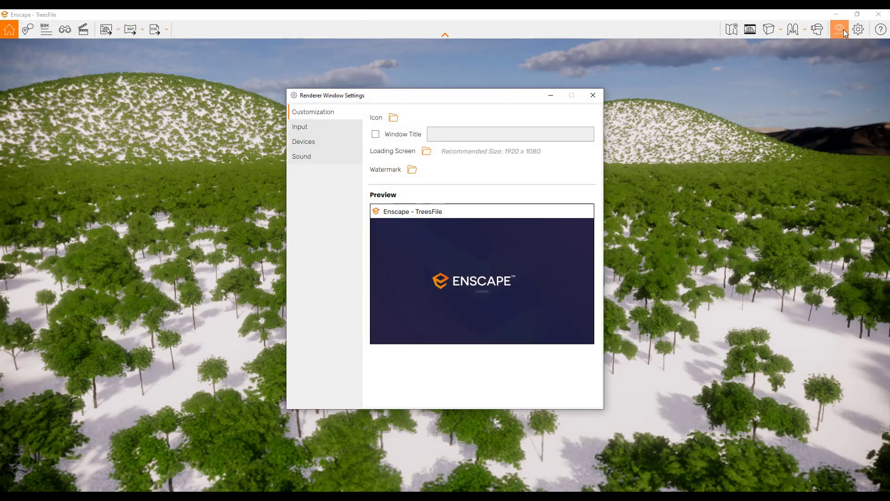
click(834, 33)
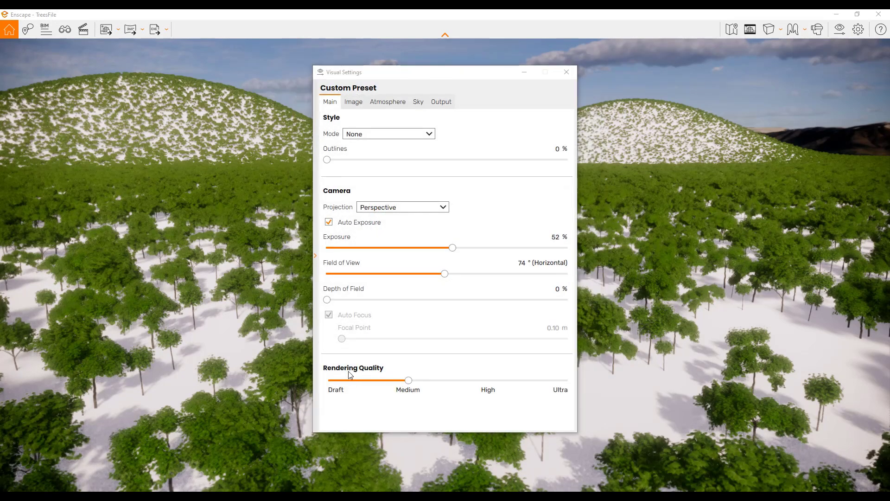
click(315, 256)
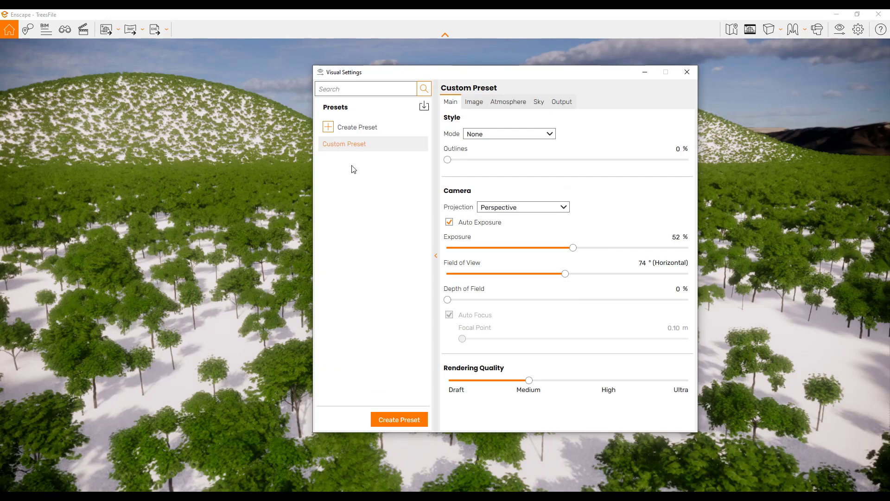
drag(529, 381, 471, 383)
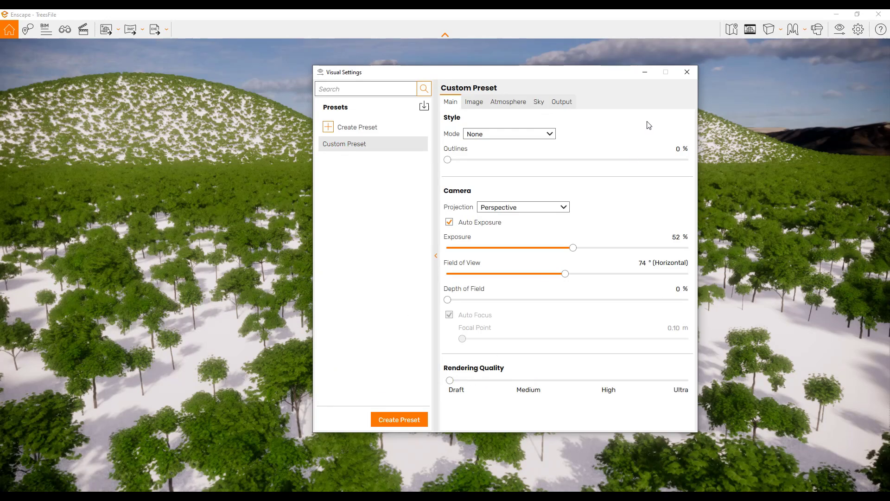
click(687, 72)
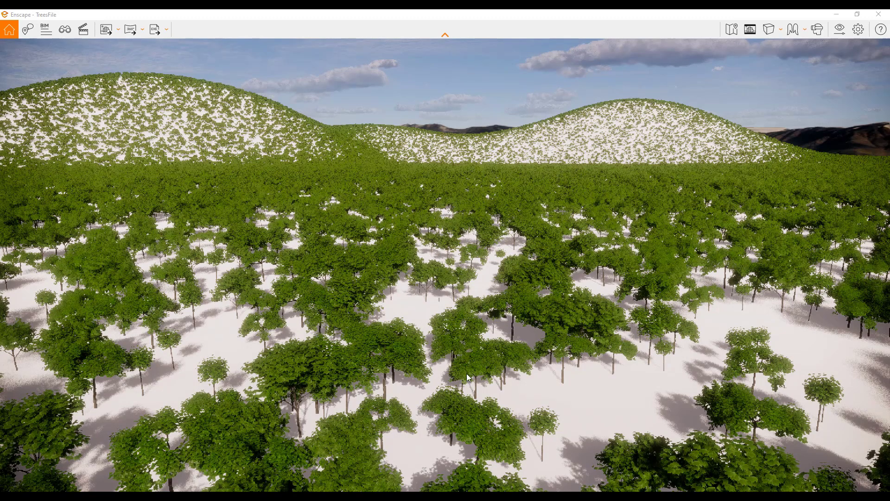
drag(472, 266, 457, 293)
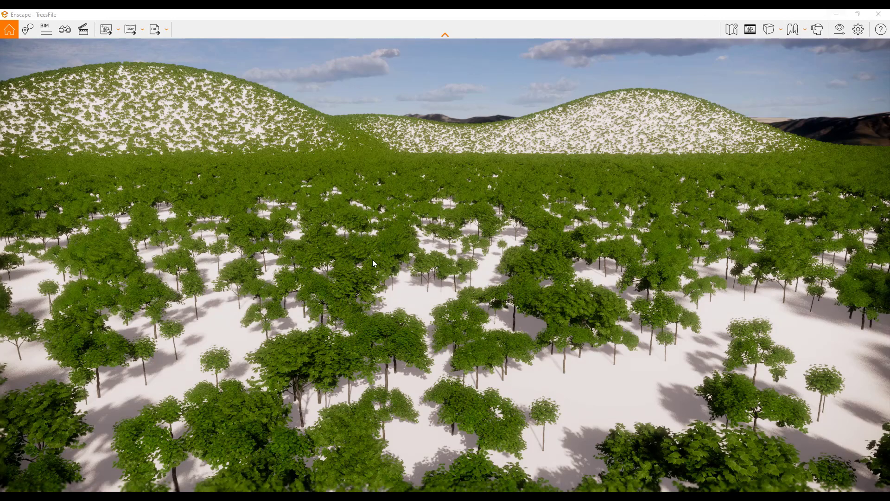
Minimize Enscape and relaunch it on the 250,047-tree scatter at density 0.000063.
click(842, 19)
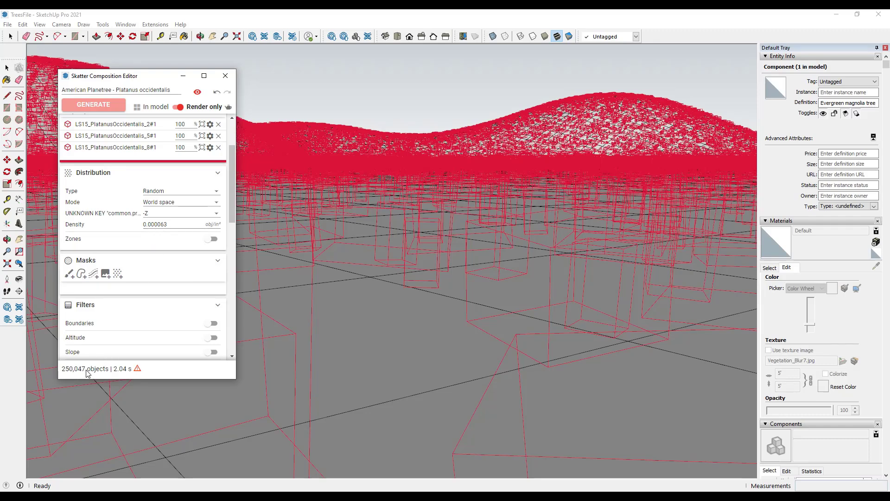
drag(174, 224, 174, 224)
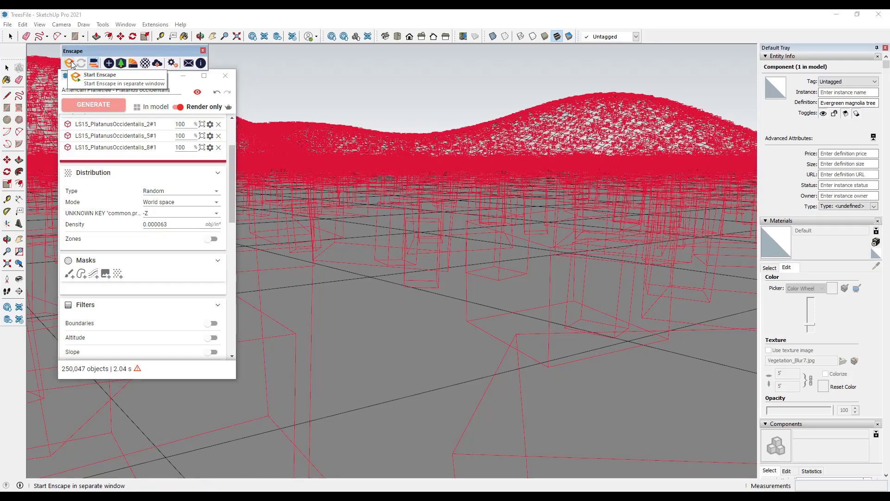
click(71, 64)
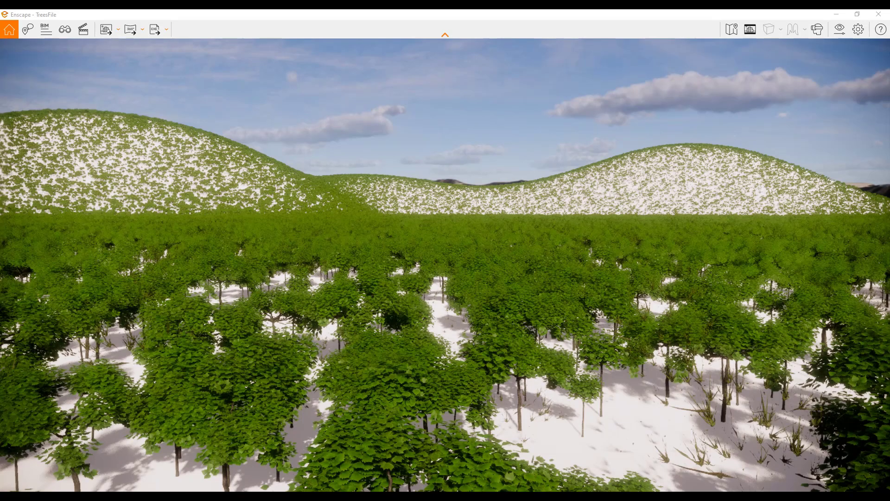
Strafe the camera right, then left, across the 250,047-tree forest and glance around.
key(d)
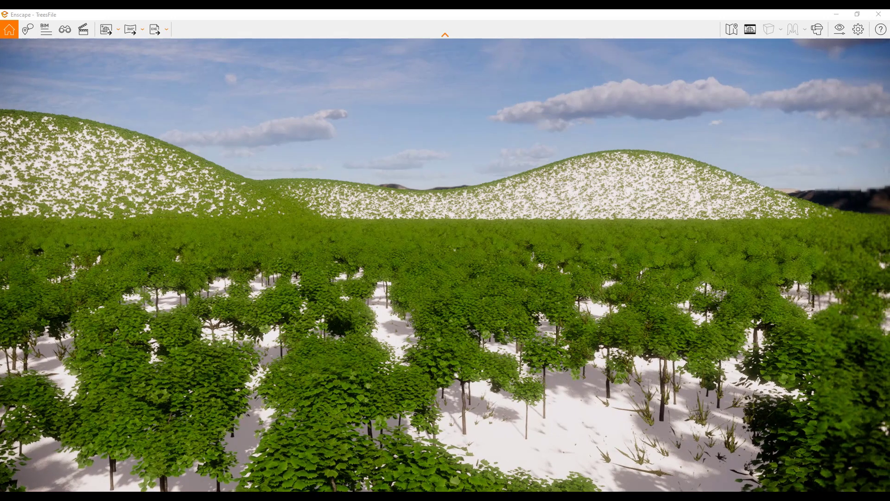
key(a)
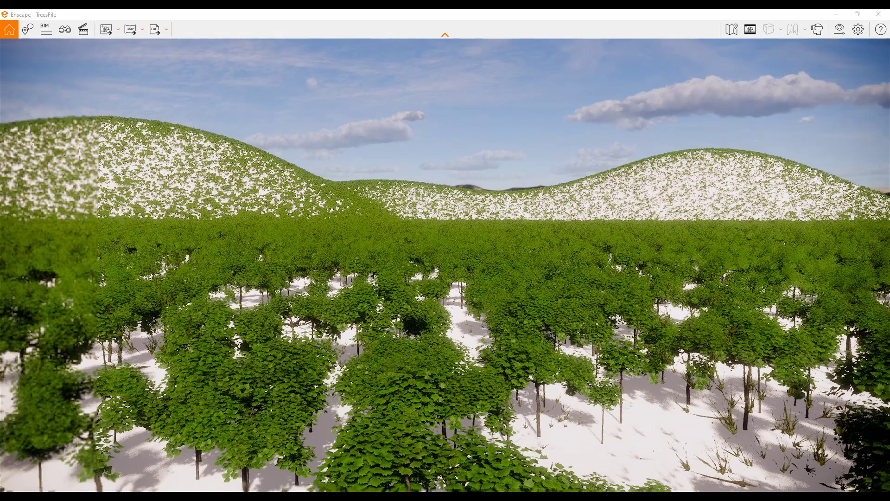
key(a)
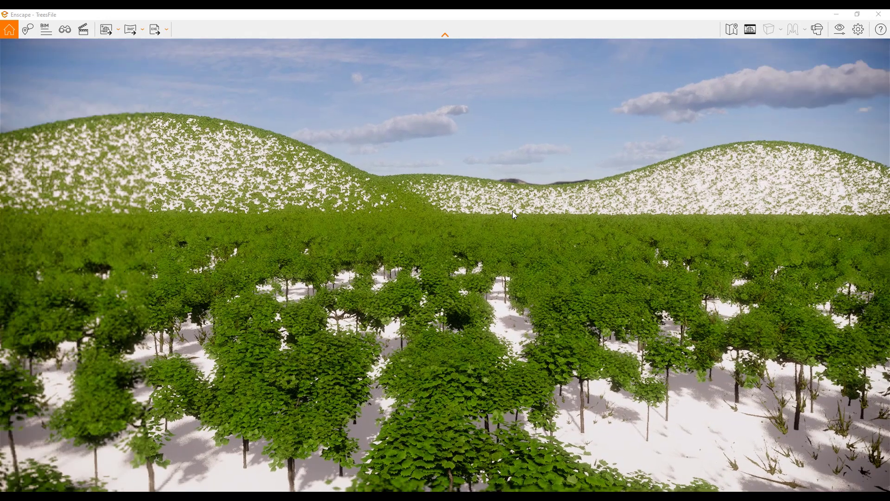
drag(512, 210, 503, 227)
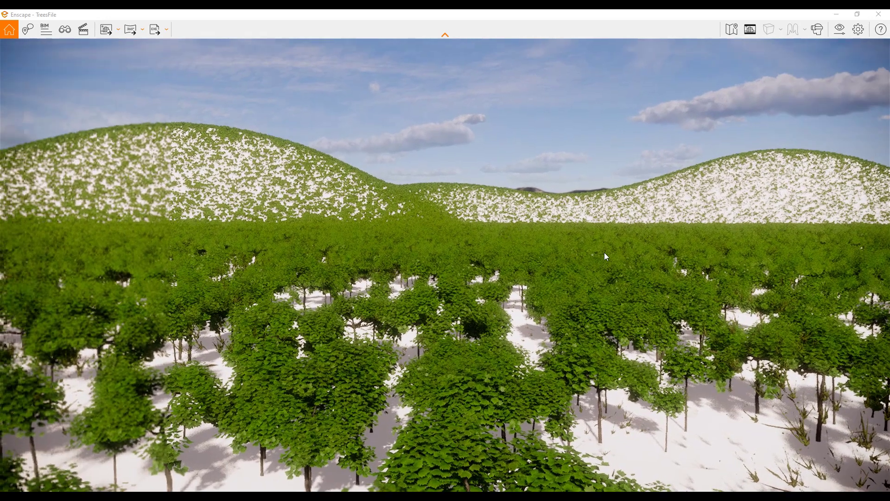
Commit density 0.000127, generate the 504,063-tree scatter and send it to Enscape.
key(alt+Tab)
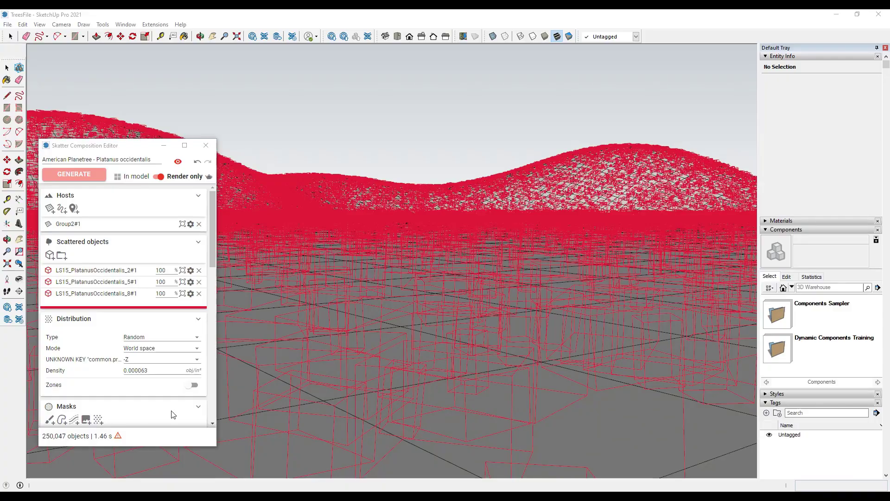
click(142, 370)
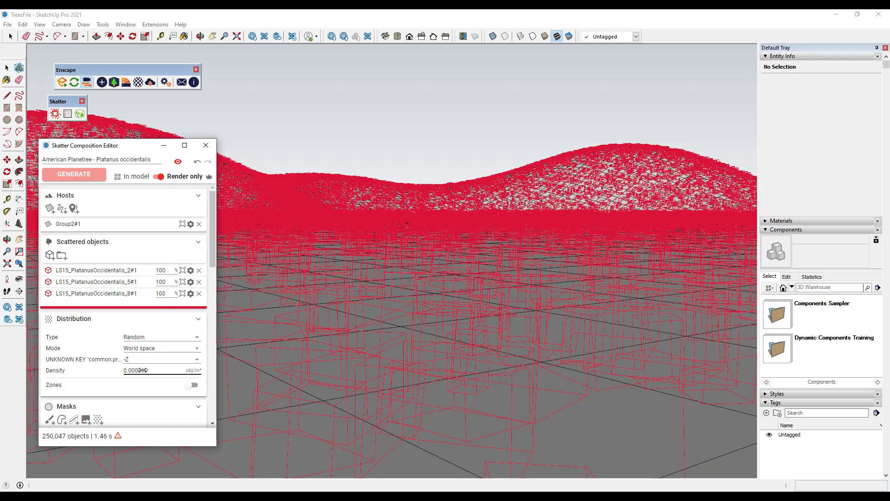
key(Return)
mouse_move(117, 438)
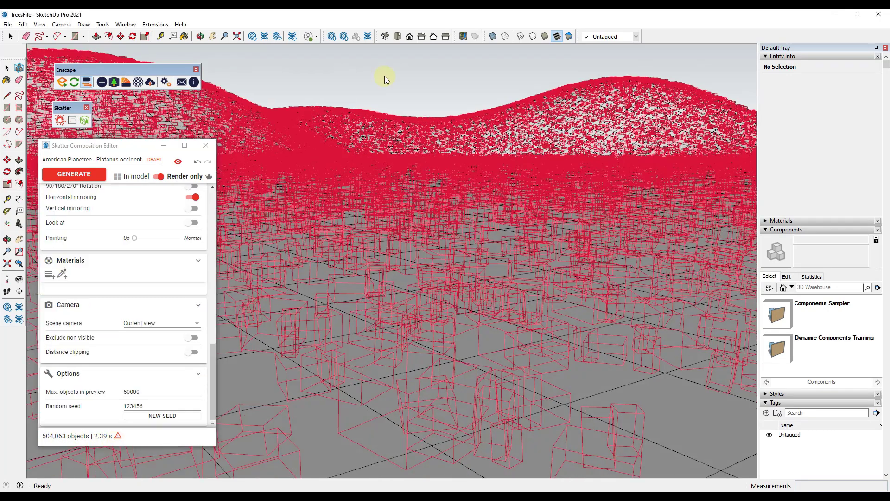
scroll(123, 324, down, 10)
click(70, 176)
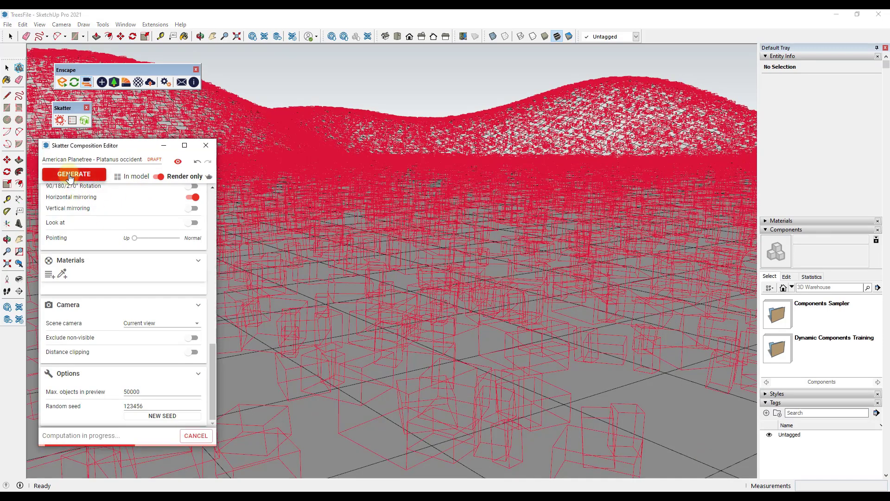
click(62, 83)
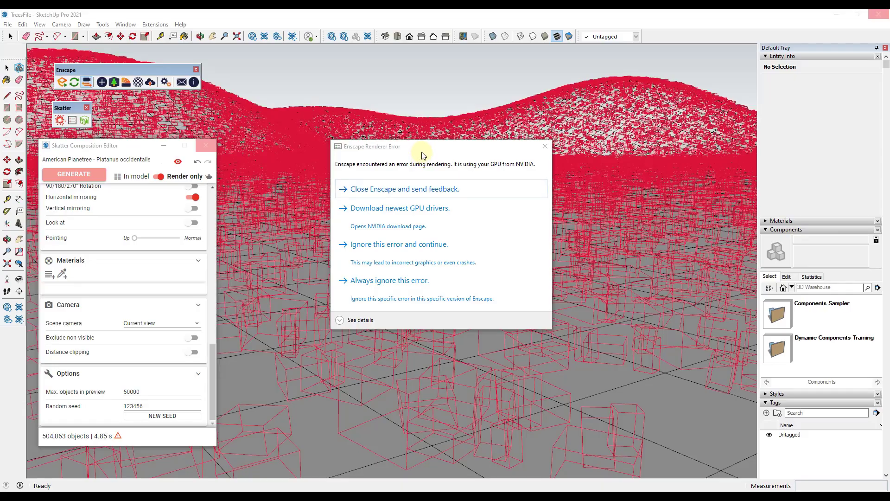
Acknowledge the Enscape Renderer Error about the NVIDIA GPU rendering failure.
click(418, 147)
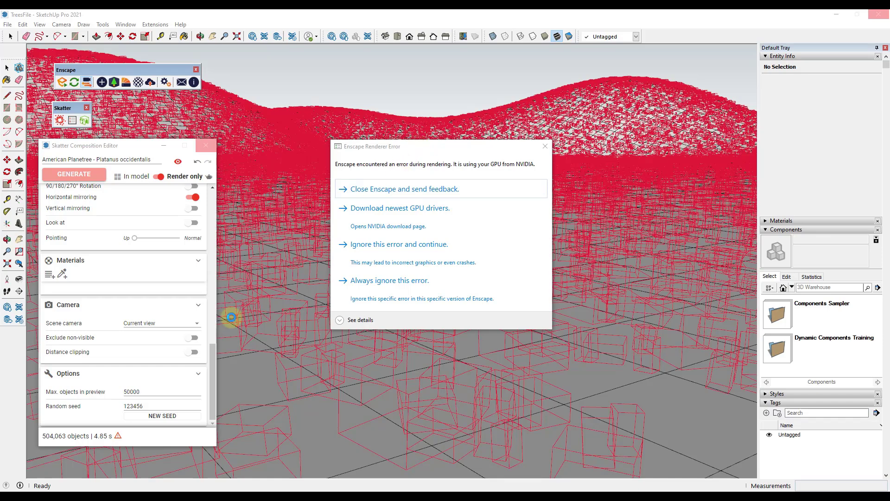